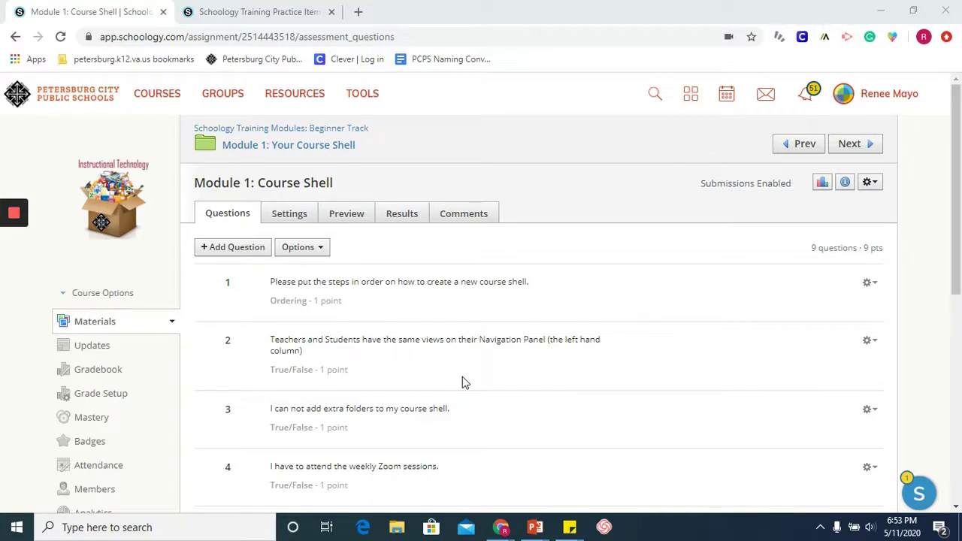
- From the courses list, open Grade 5- Mayo and its Schoology Training Practice Items folder
scroll(463, 381, "down", 1)
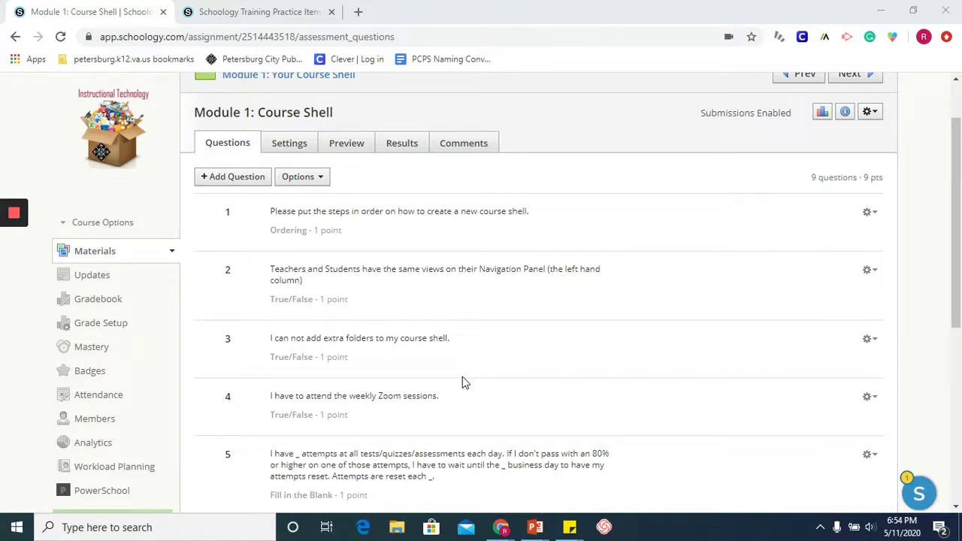
scroll(463, 382, "down", 2)
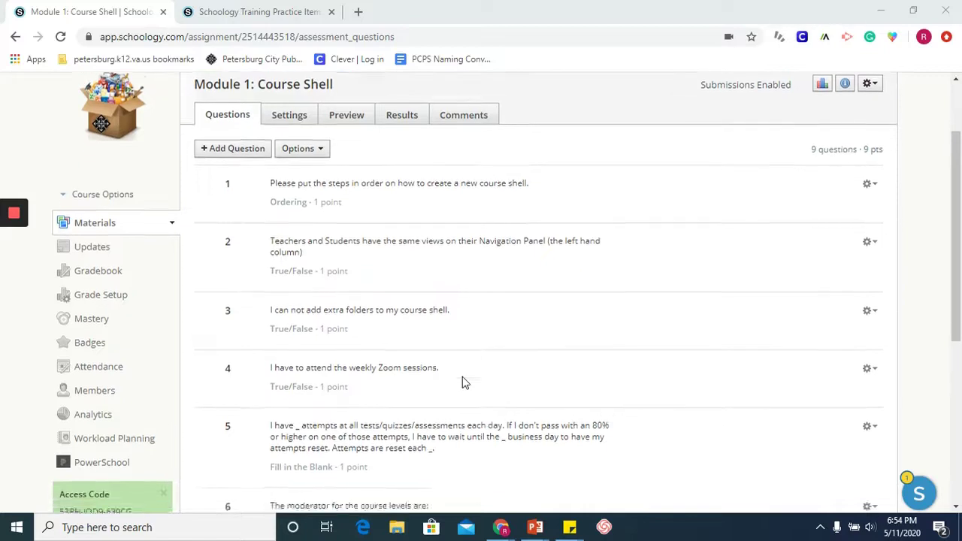
scroll(463, 383, "down", 1)
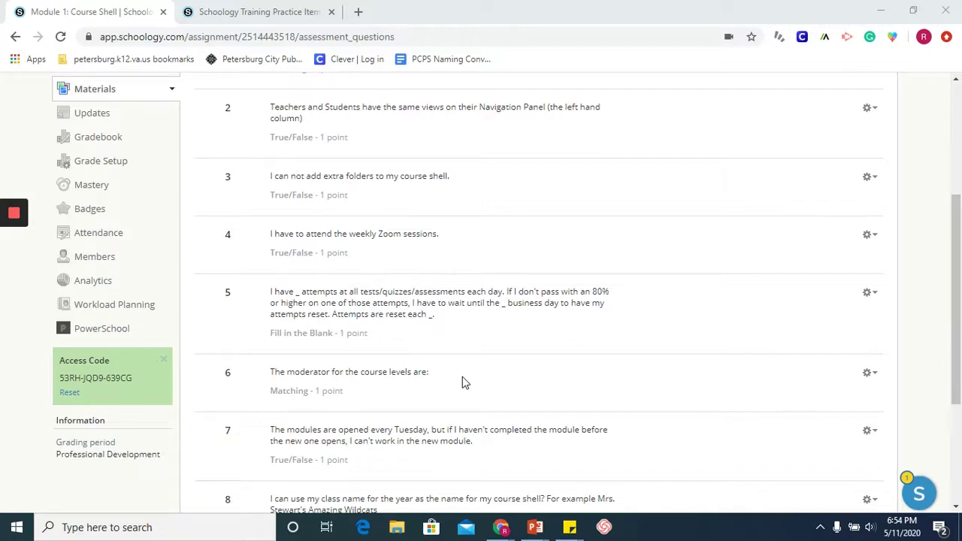
left_click(307, 23)
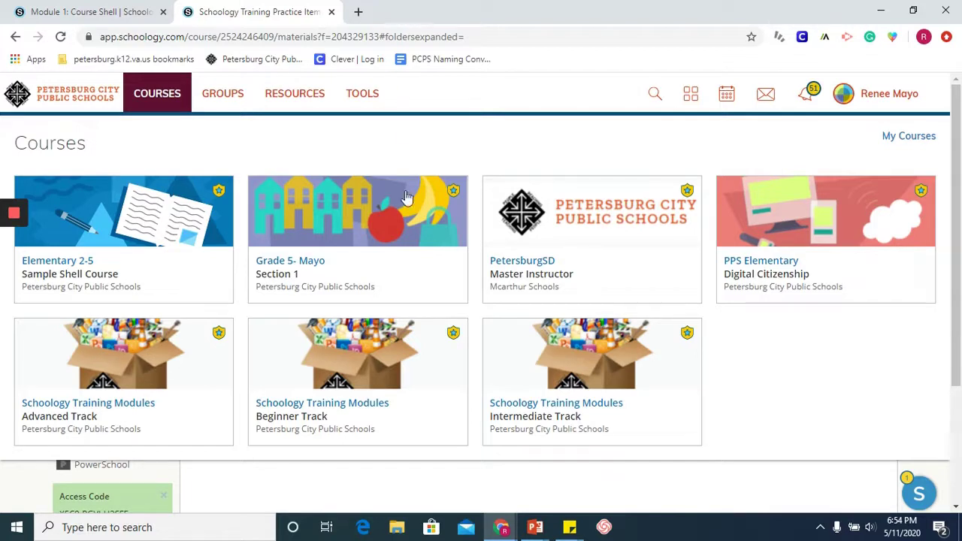
left_click(384, 242)
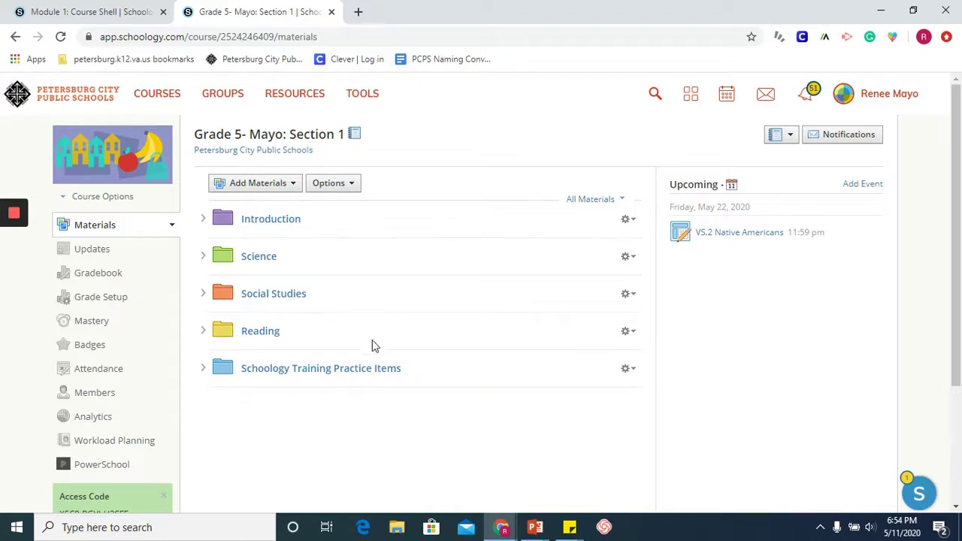
left_click(370, 368)
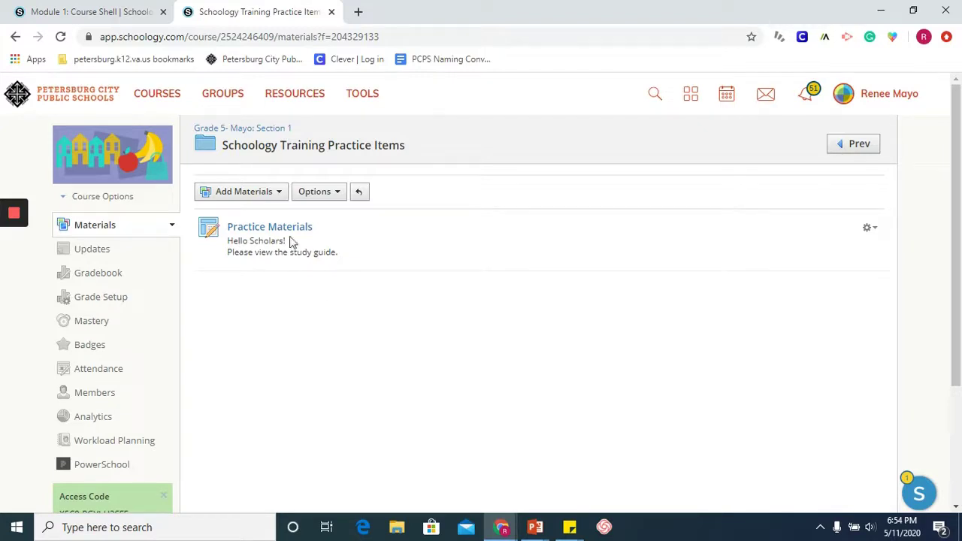
- Start adding a new test/quiz item below Practice Materials in the folder
left_click(276, 194)
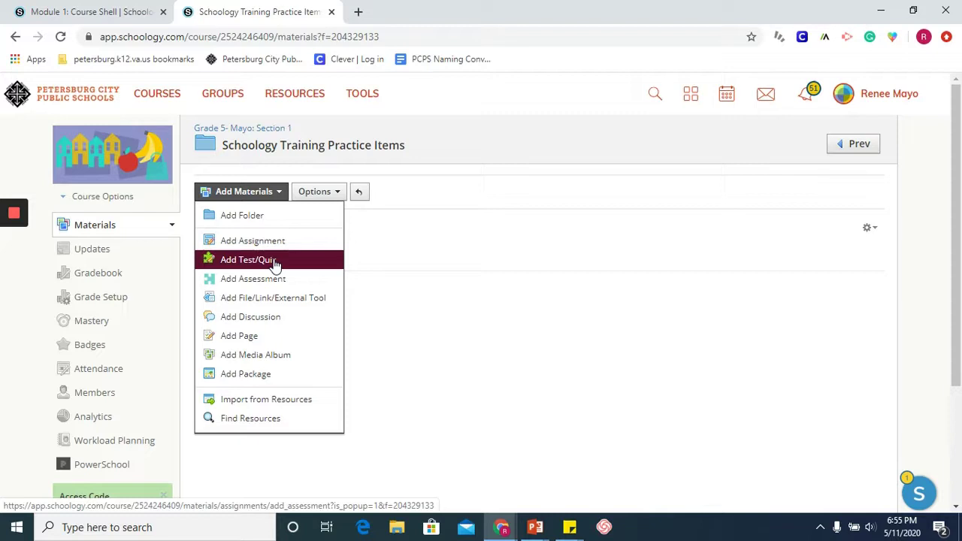
left_click(420, 325)
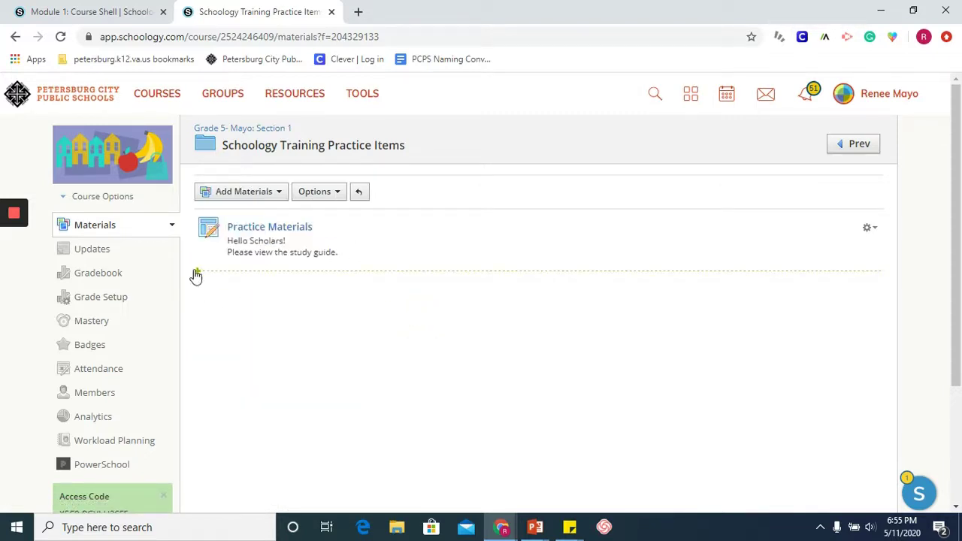
mouse_move(201, 277)
left_click(199, 274)
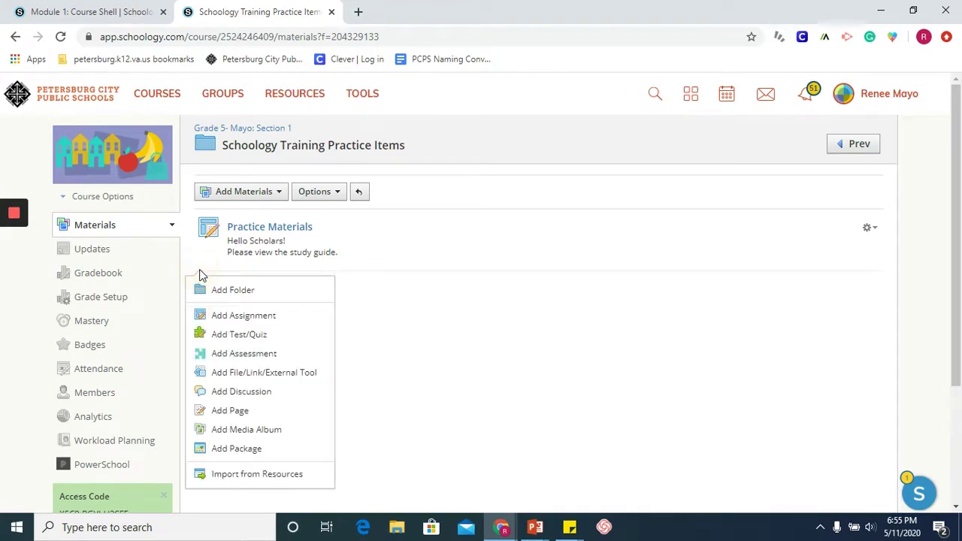
- Name the quiz 'Practice Test', due May 22 (5/22/20 11:59PM), in the Classwork category
left_click(229, 336)
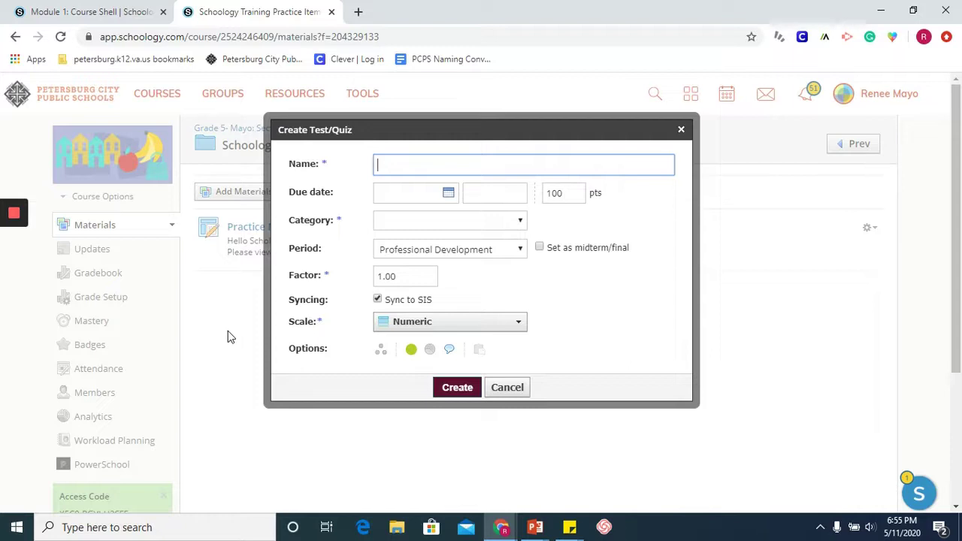
type("P")
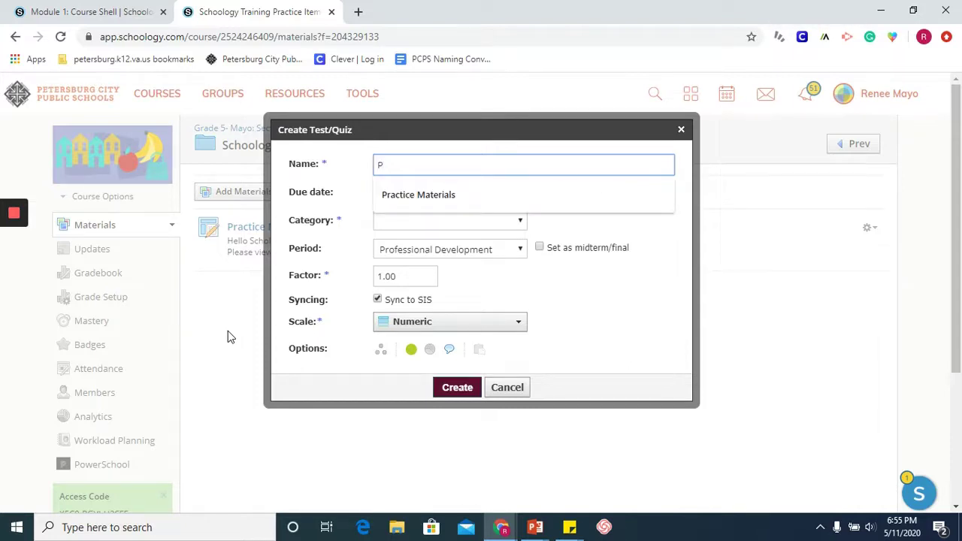
type("racti")
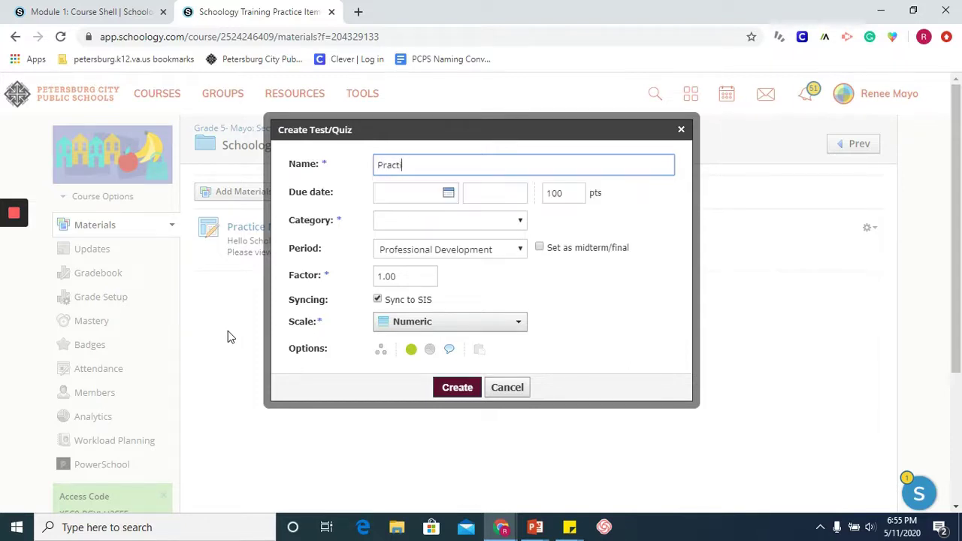
type("ce Test")
left_click(448, 193)
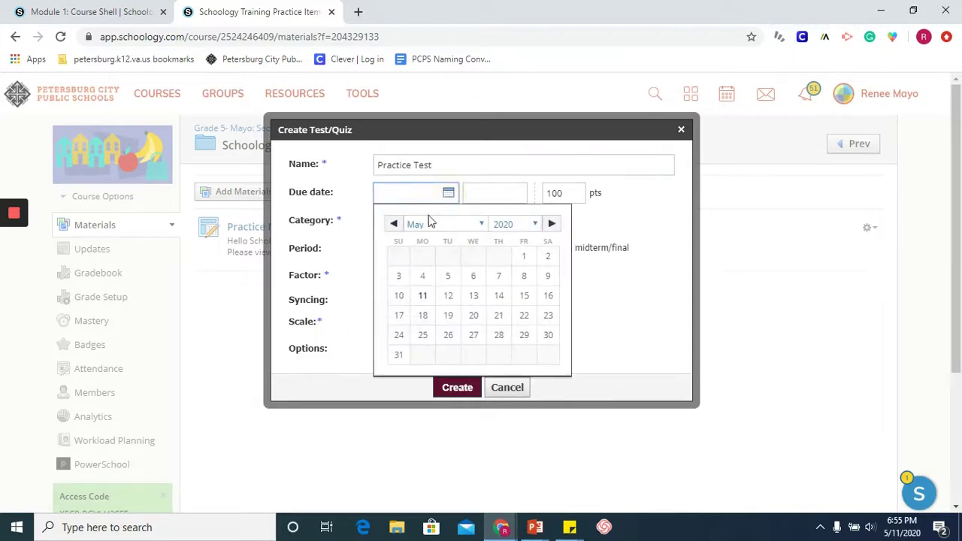
left_click(524, 315)
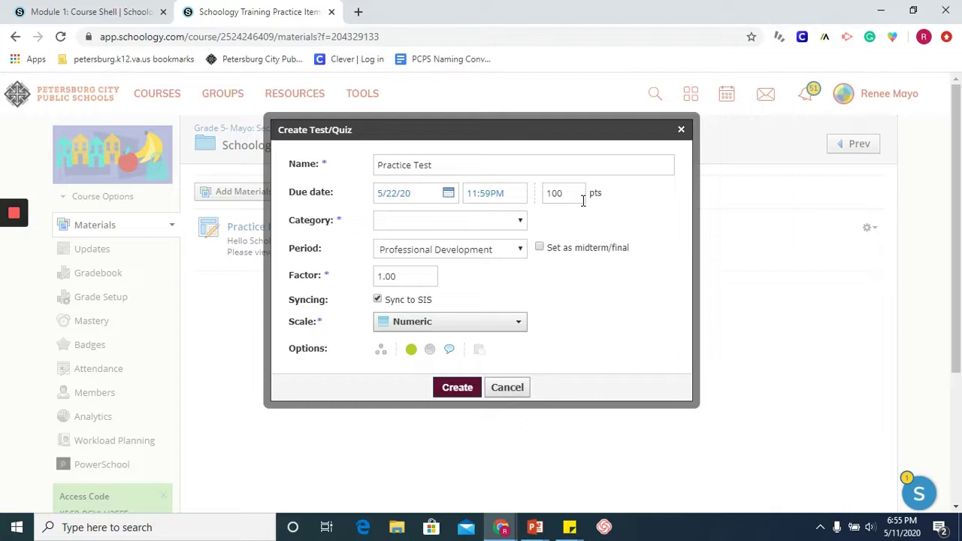
left_click(523, 220)
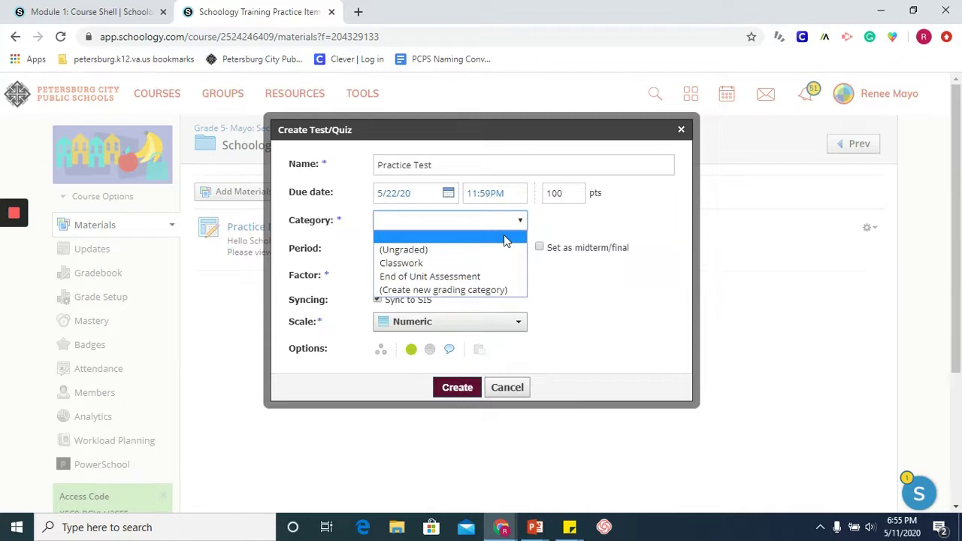
left_click(471, 265)
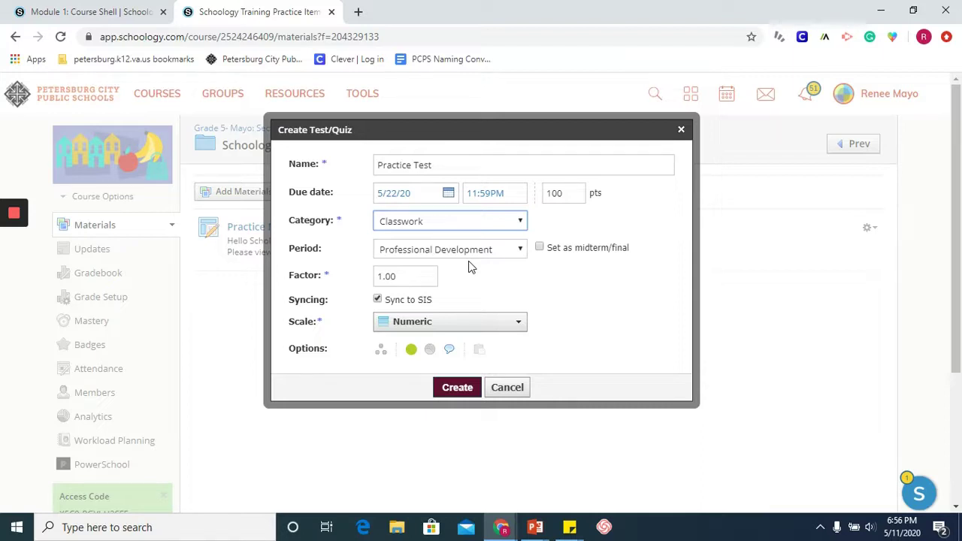
- Turn off Sync to SIS, keep the Numeric scale, and create the Practice Test quiz
left_click(381, 299)
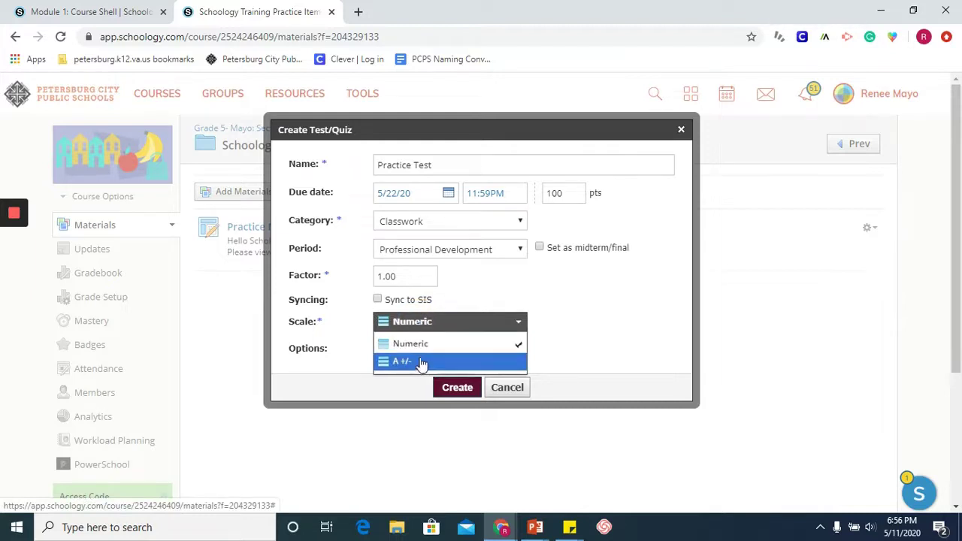
left_click(490, 289)
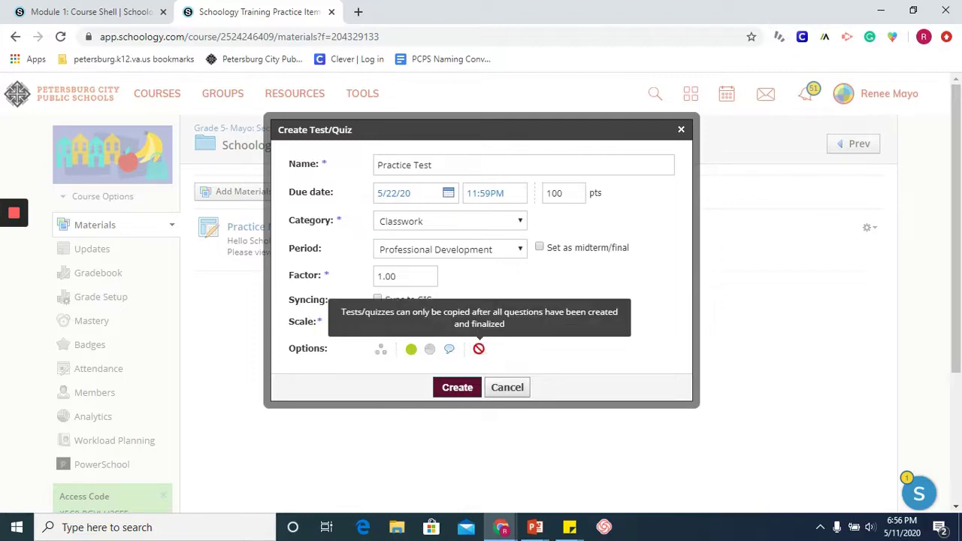
left_click(456, 388)
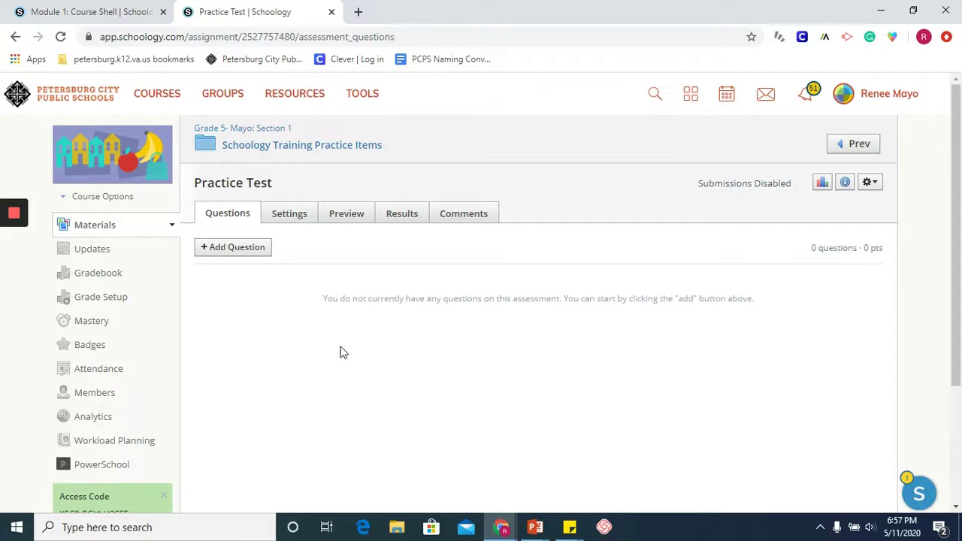
- Add a True/False question stating 'A strawberry is a fruit.'
left_click(260, 254)
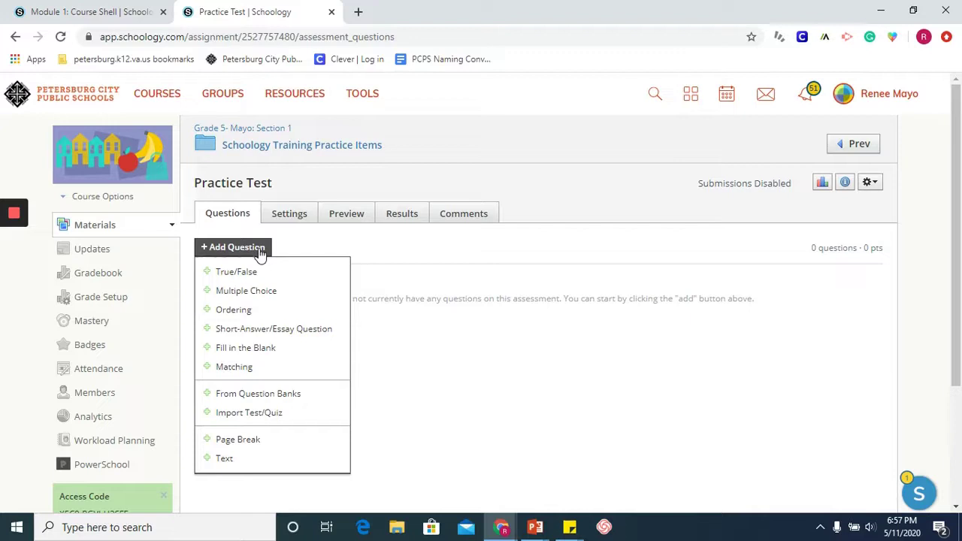
left_click(263, 272)
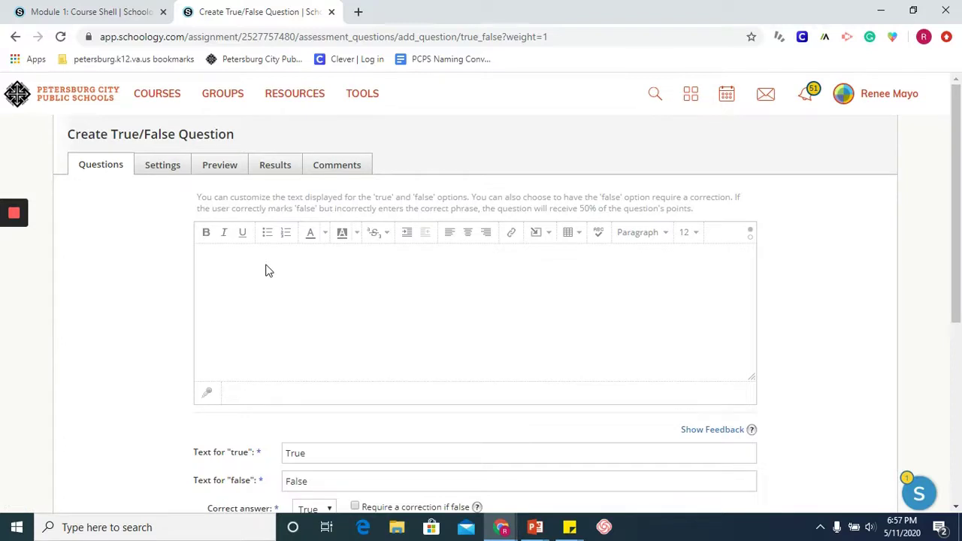
left_click(267, 264)
left_click(362, 279)
type("A strawberry is a fruit.")
scroll(489, 340, "down", 2)
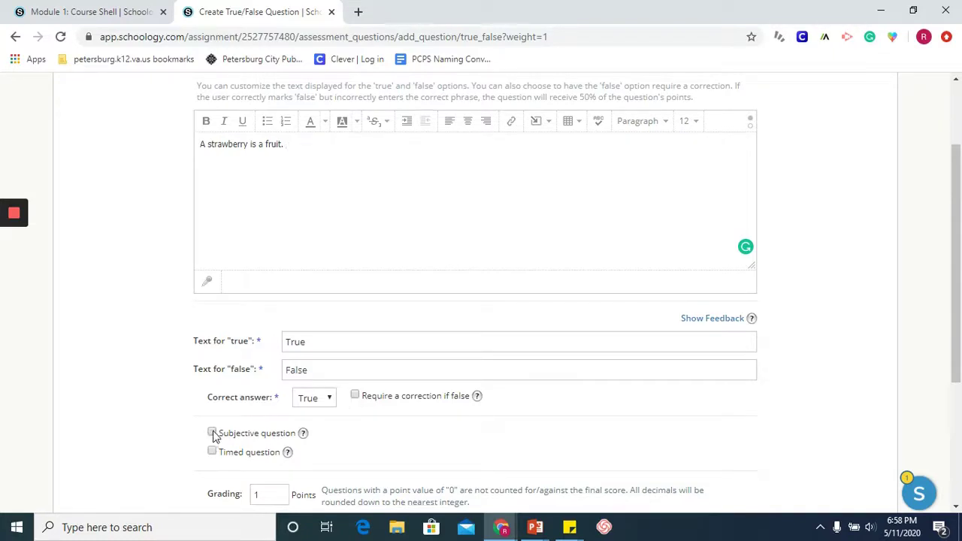
- Keep the true/false question untimed, with True as the answer and 1 point
mouse_move(304, 435)
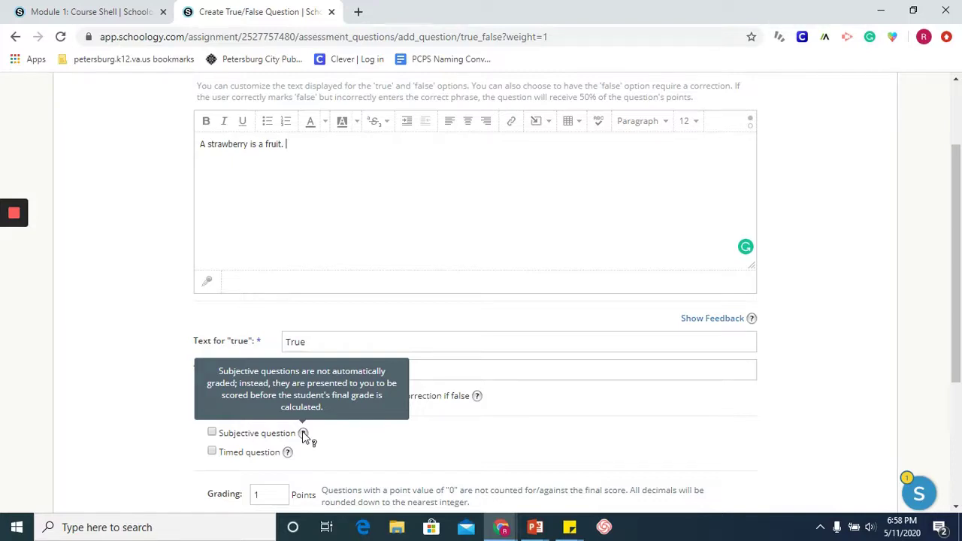
left_click(212, 452)
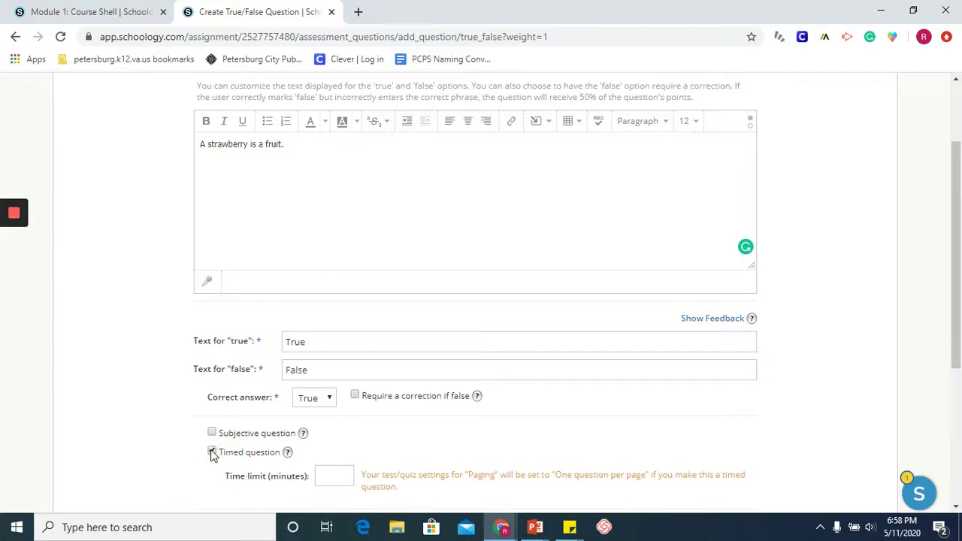
left_click(212, 453)
scroll(316, 454, "down", 2)
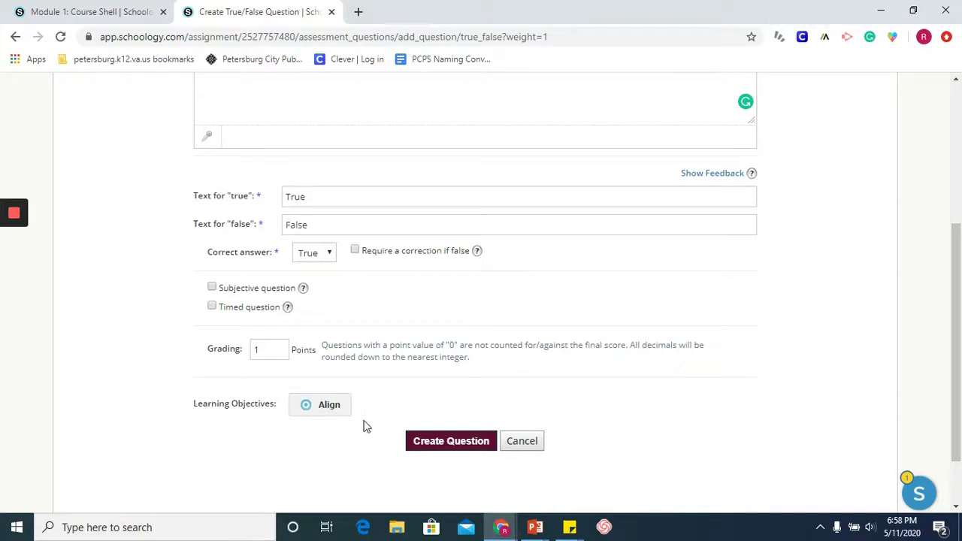
- Save the true/false question and start a multiple-choice question: 'What is the first month of the year?'
left_click(451, 441)
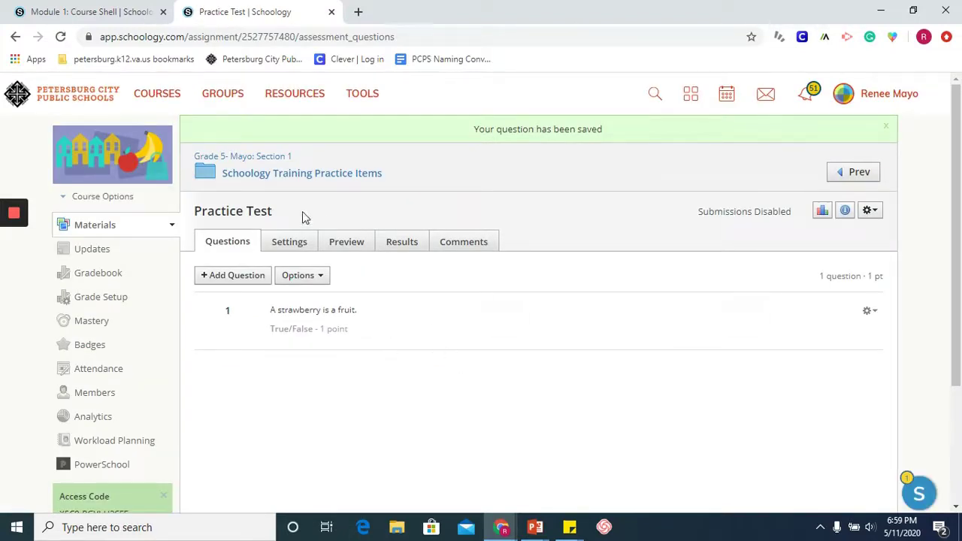
left_click(232, 277)
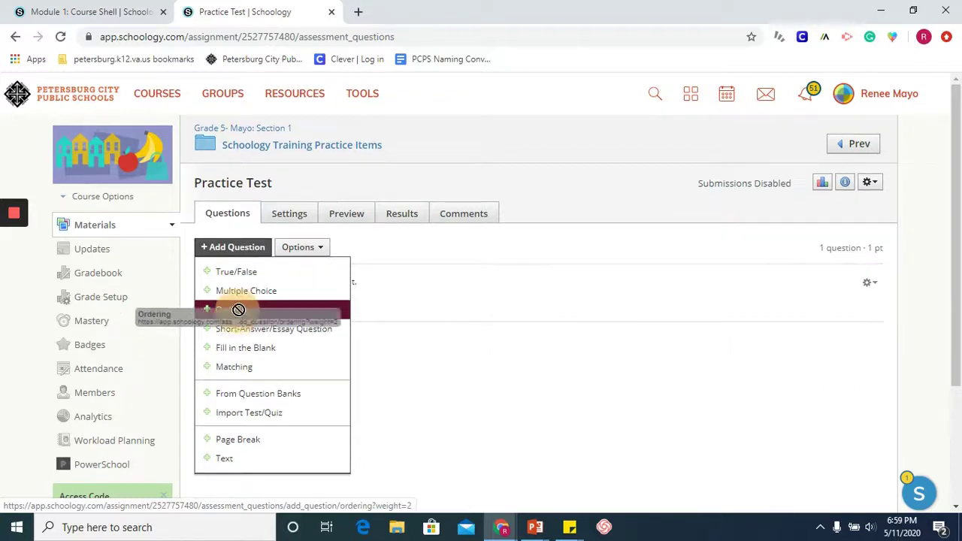
left_click(246, 291)
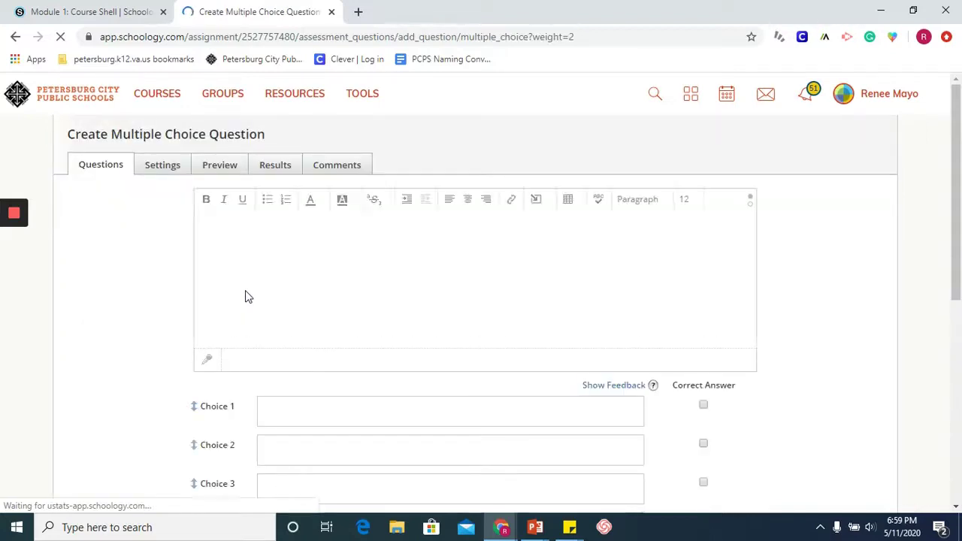
left_click(265, 233)
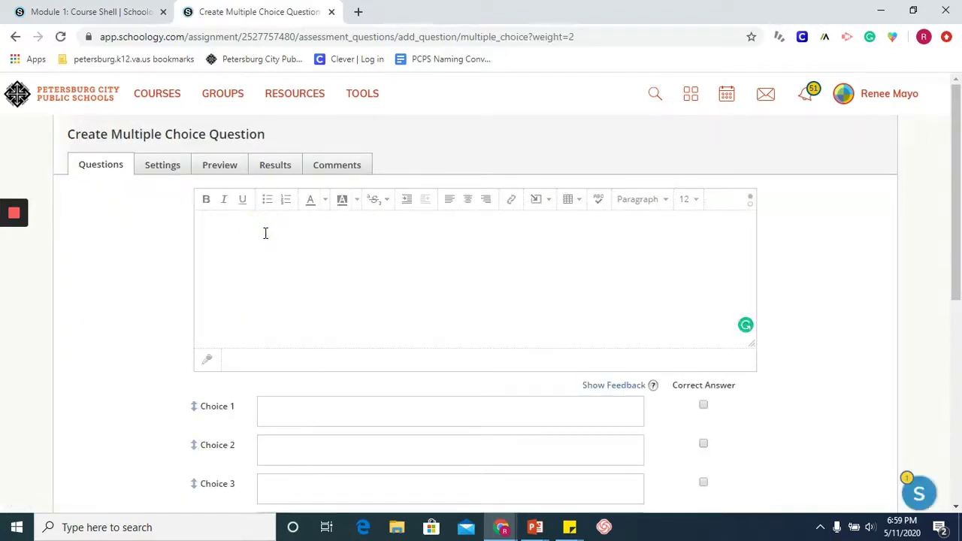
type("What is the first month of the year?")
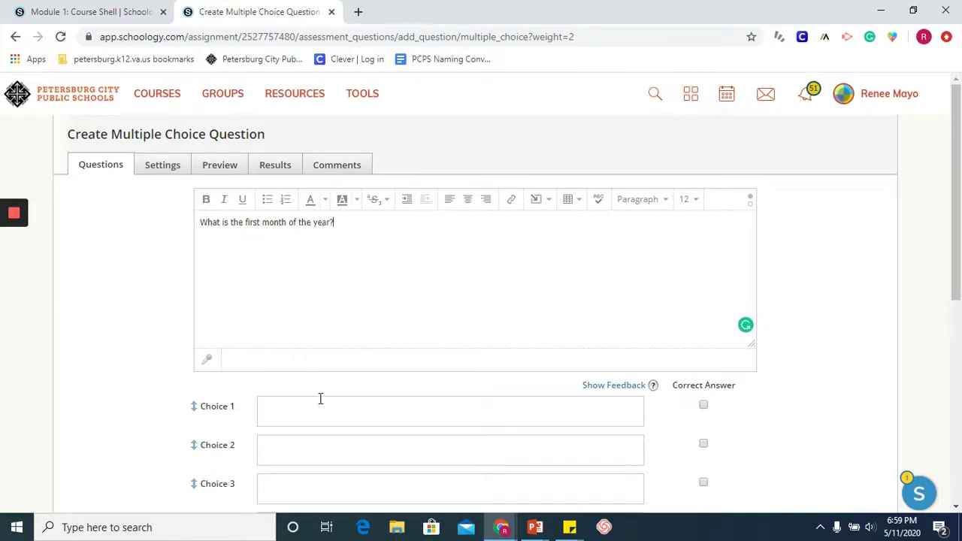
- Enter the four answer choices December, April, July and January
scroll(320, 400, "down", 2)
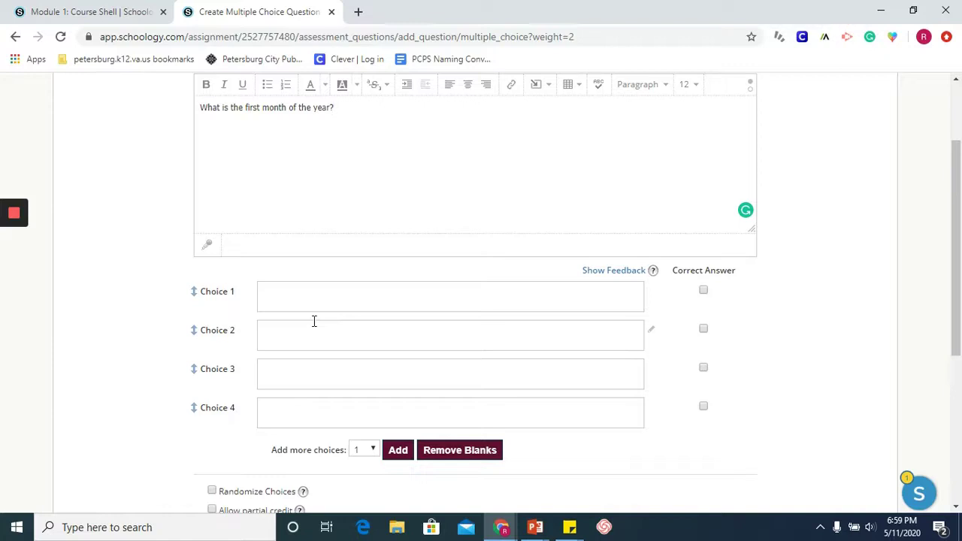
left_click(314, 300)
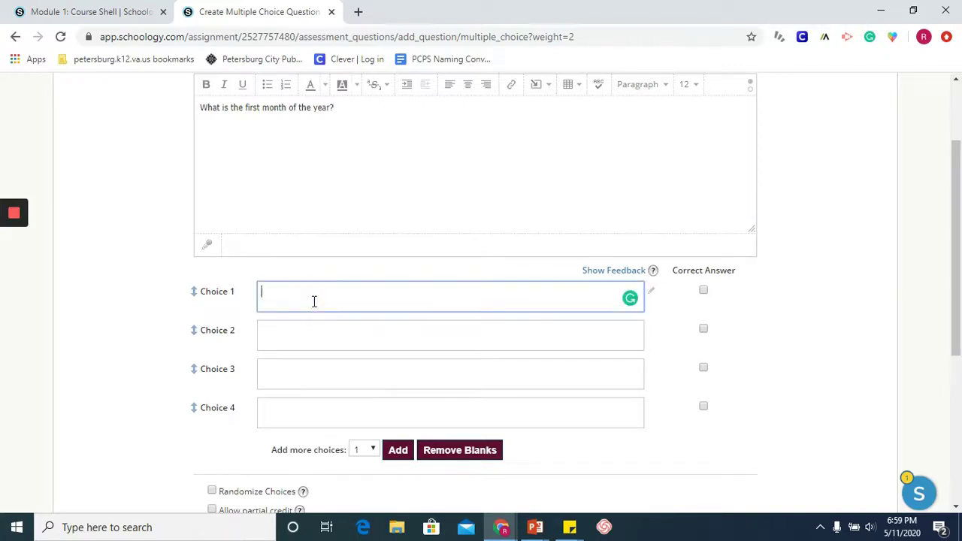
type("Dde")
key("BackSpace")
type("ecmeb")
type("ecember")
left_click(320, 329)
type("April")
right_click(331, 375)
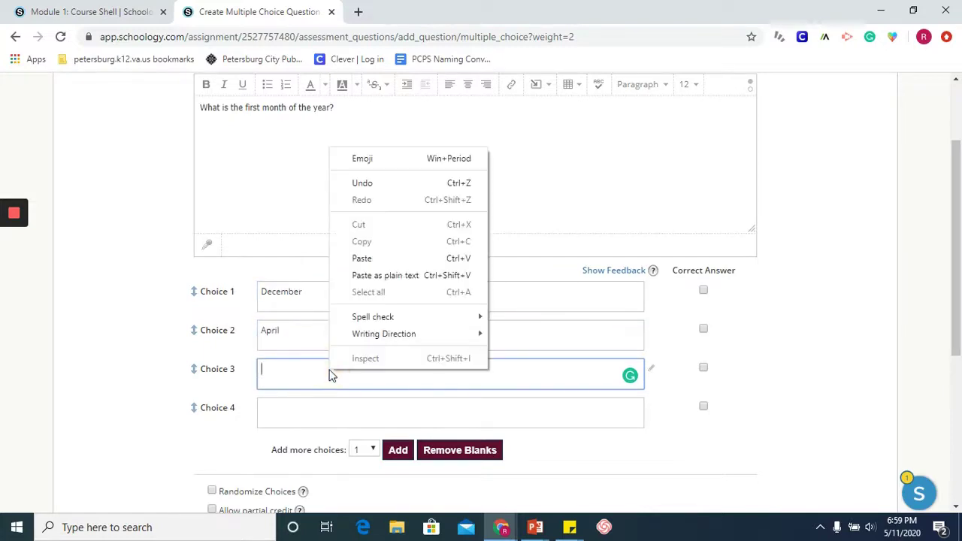
left_click(329, 370)
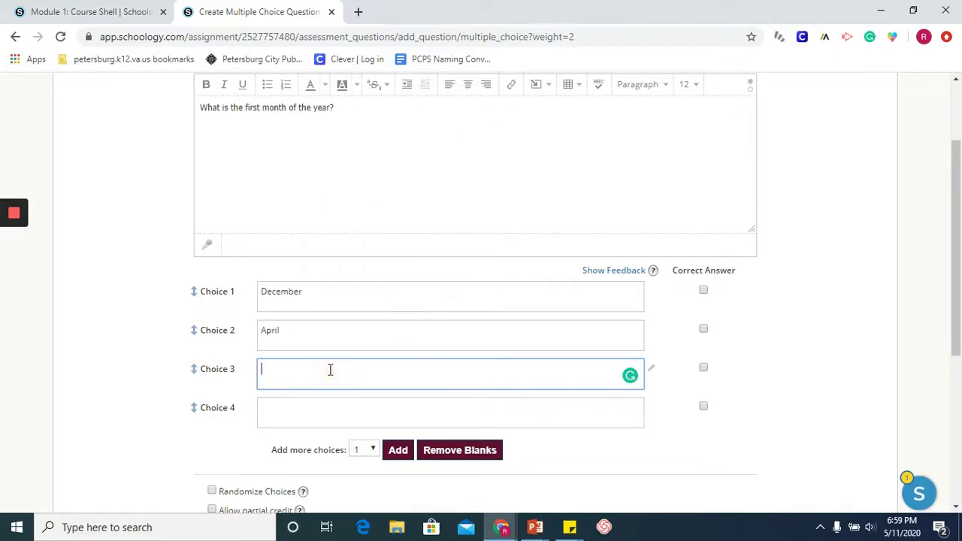
type("July")
right_click(339, 426)
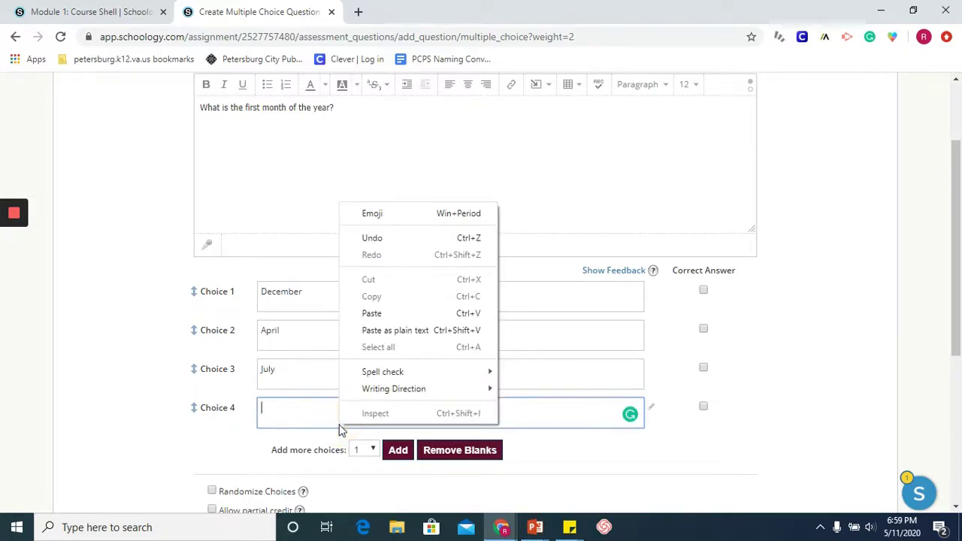
left_click(326, 411)
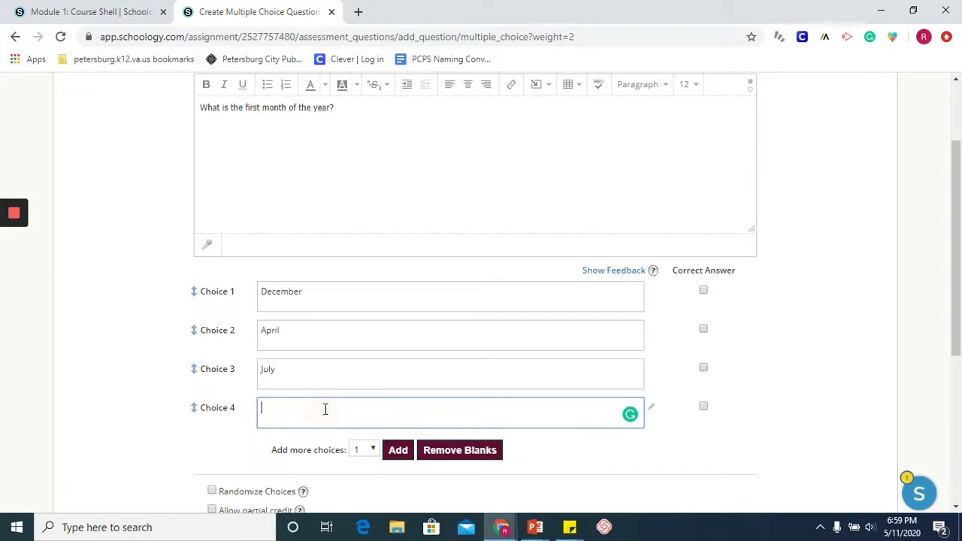
type("Januar")
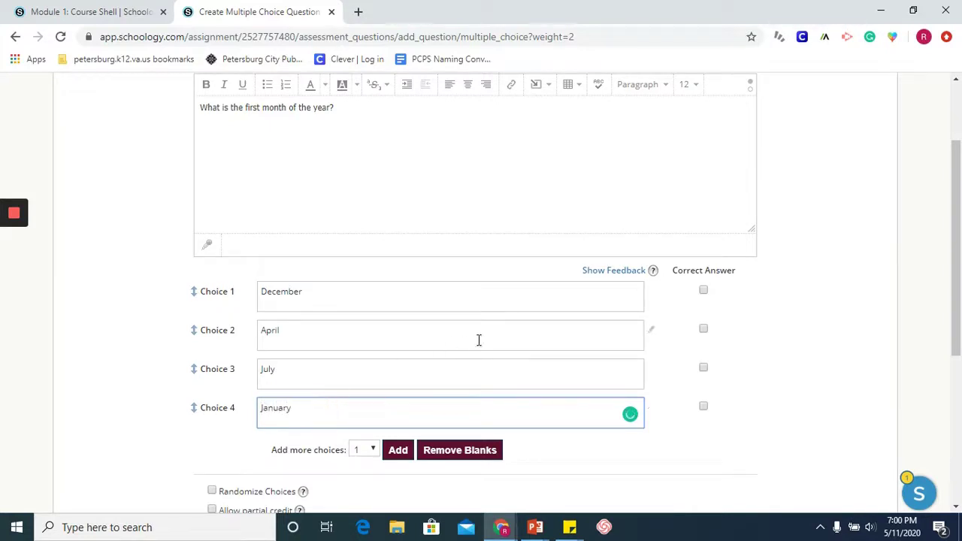
type("y")
- Make Choice 4 (January) correct, randomize choices, grade it 2 points, and save the question
left_click(704, 406)
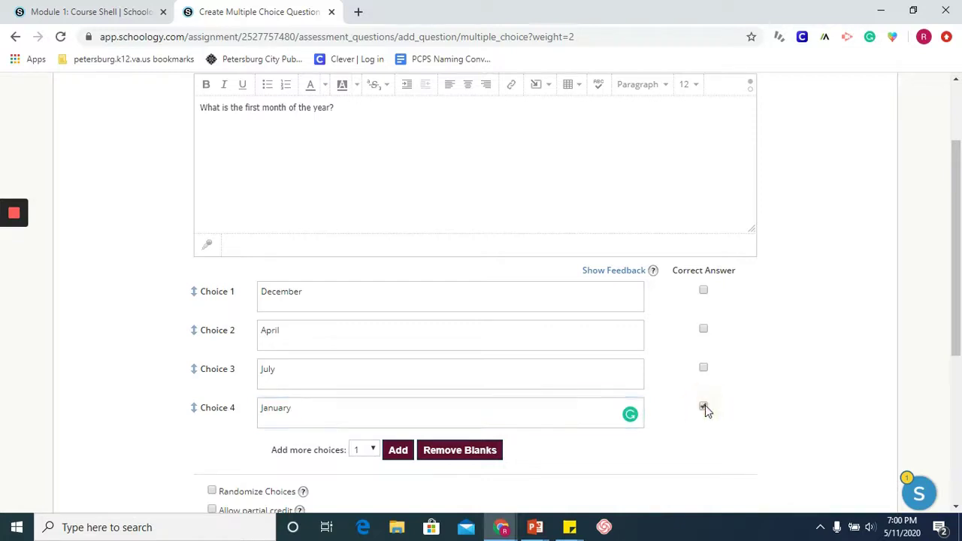
scroll(802, 424, "down", 1)
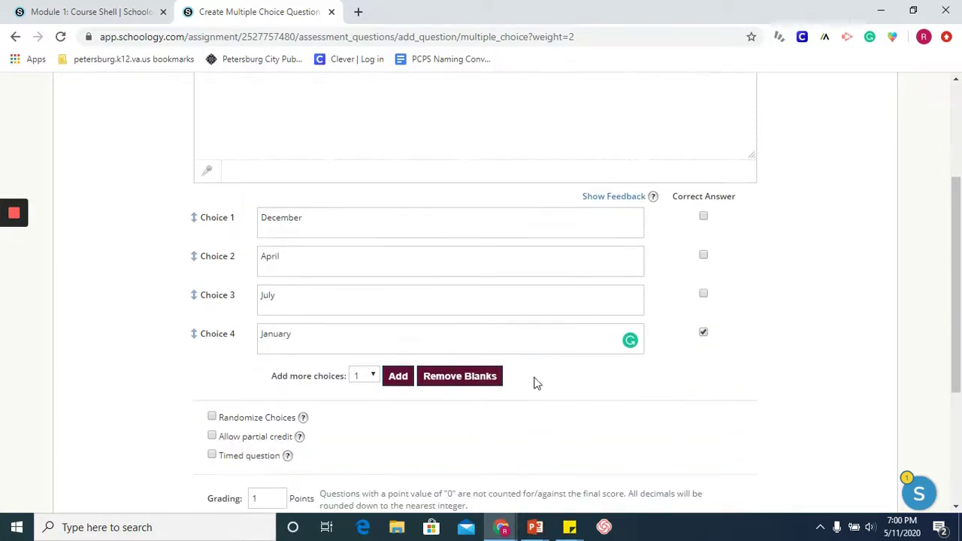
left_click(400, 379)
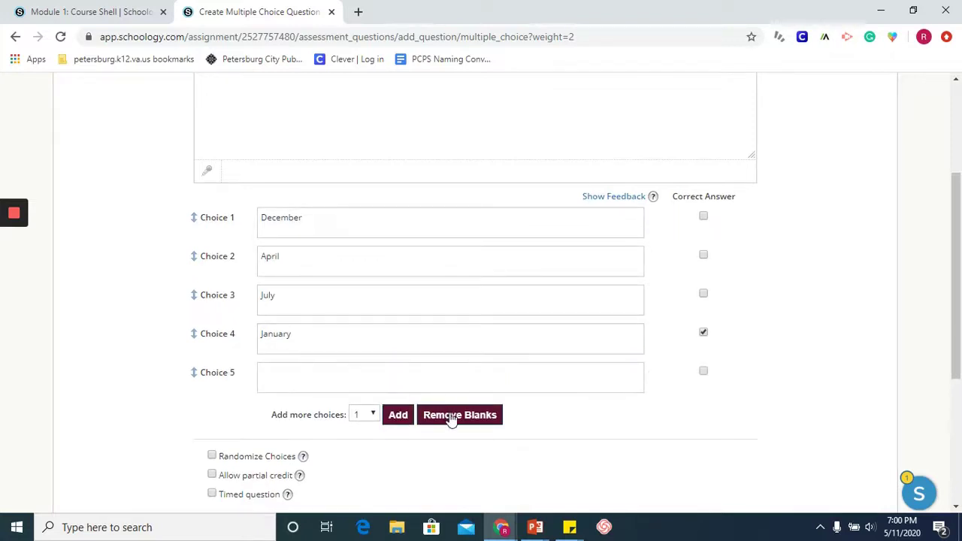
left_click(452, 418)
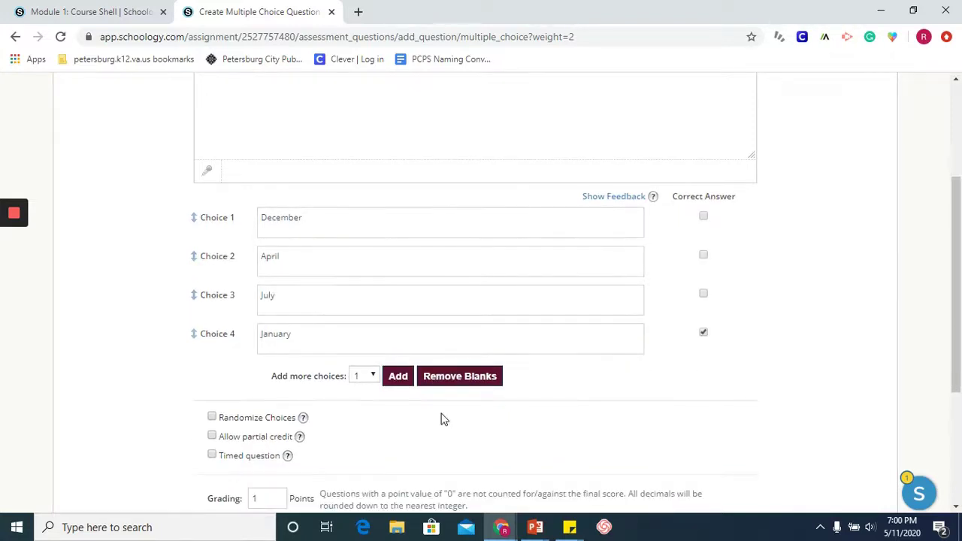
scroll(576, 426, "down", 1)
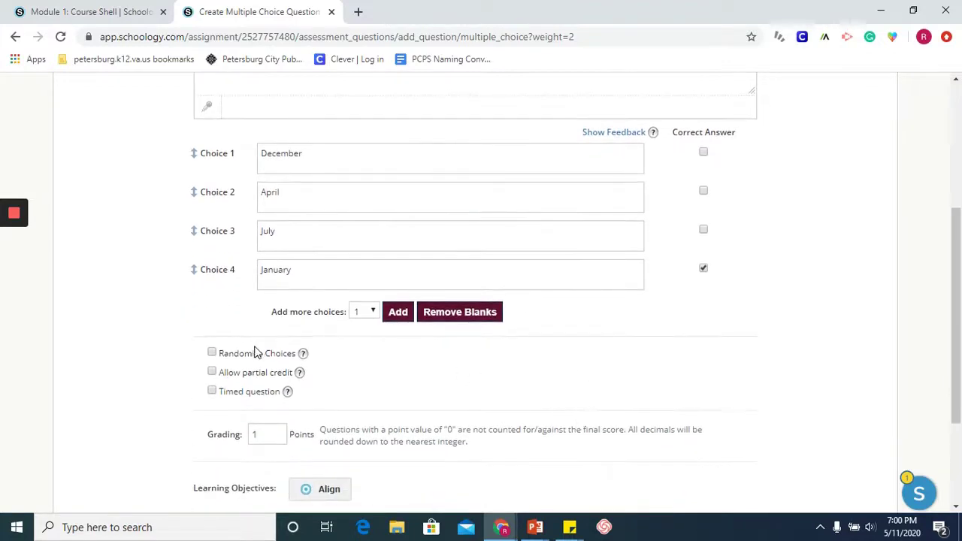
left_click(212, 353)
scroll(359, 387, "down", 1)
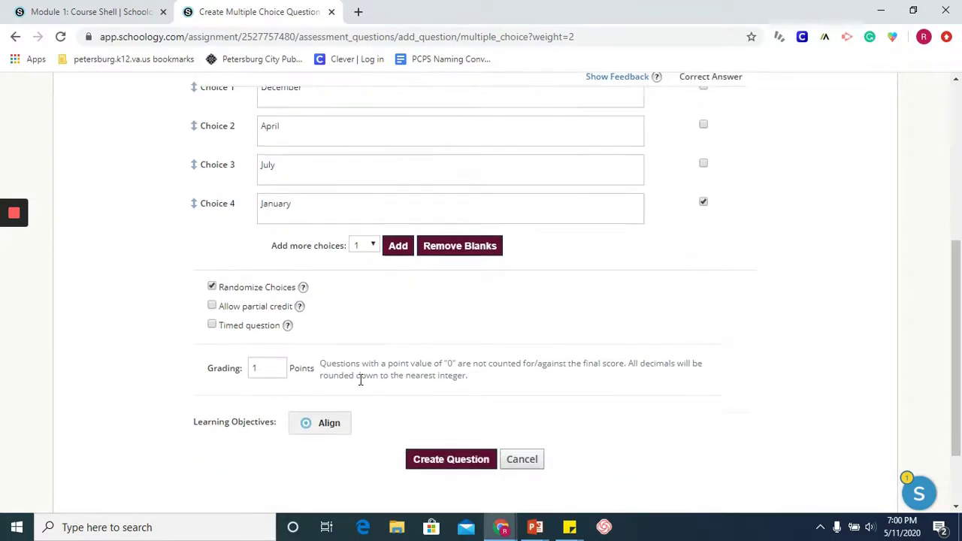
double_click(278, 369)
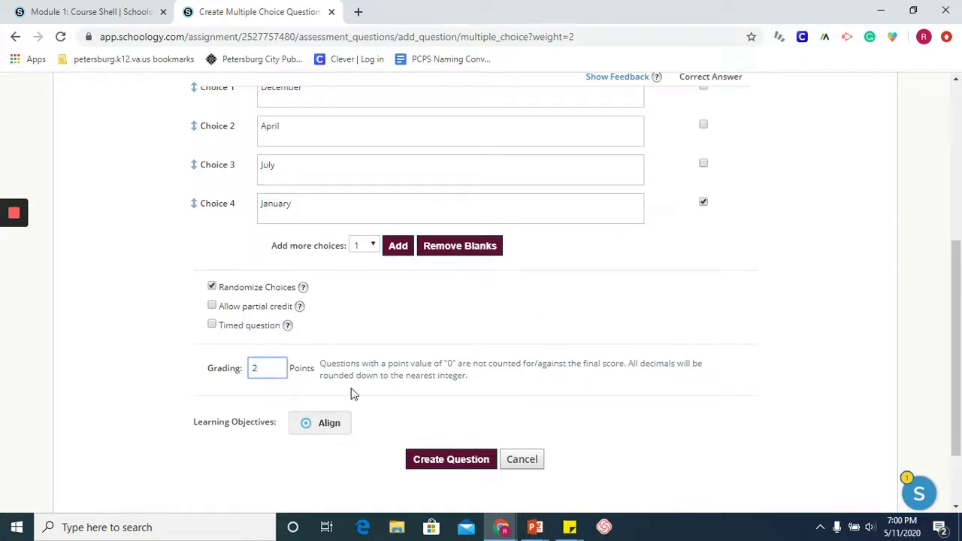
left_click(419, 461)
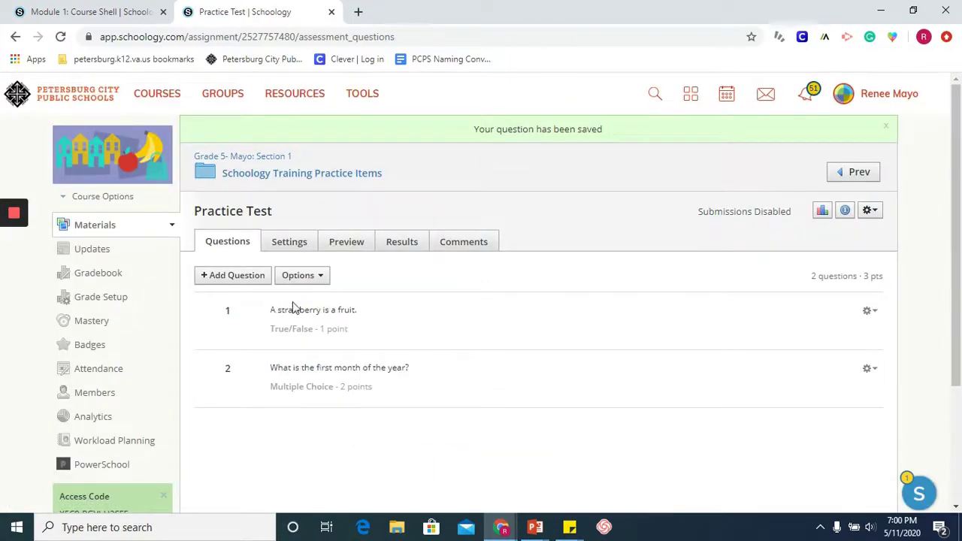
- Add a fill-in-the-blank question reading 'A car has a set of _.'
left_click(234, 277)
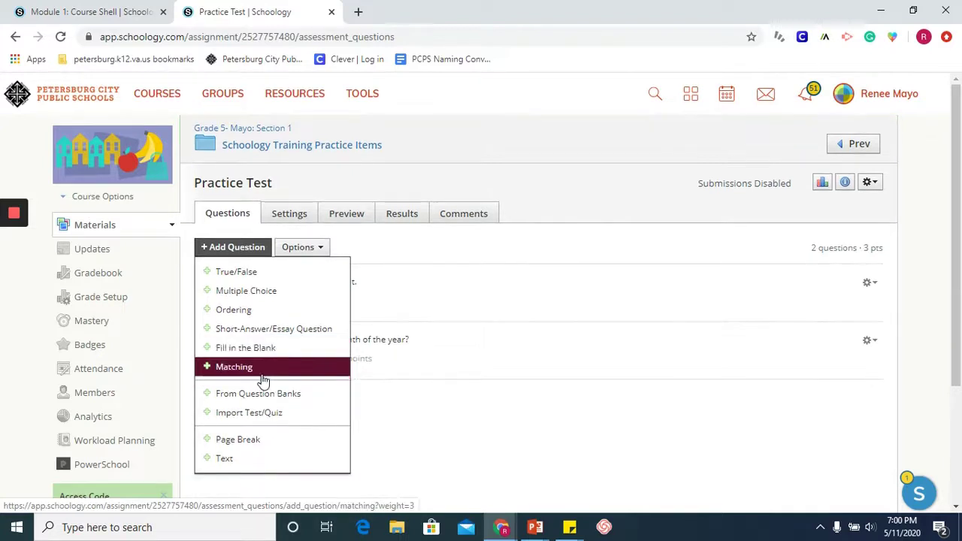
left_click(258, 351)
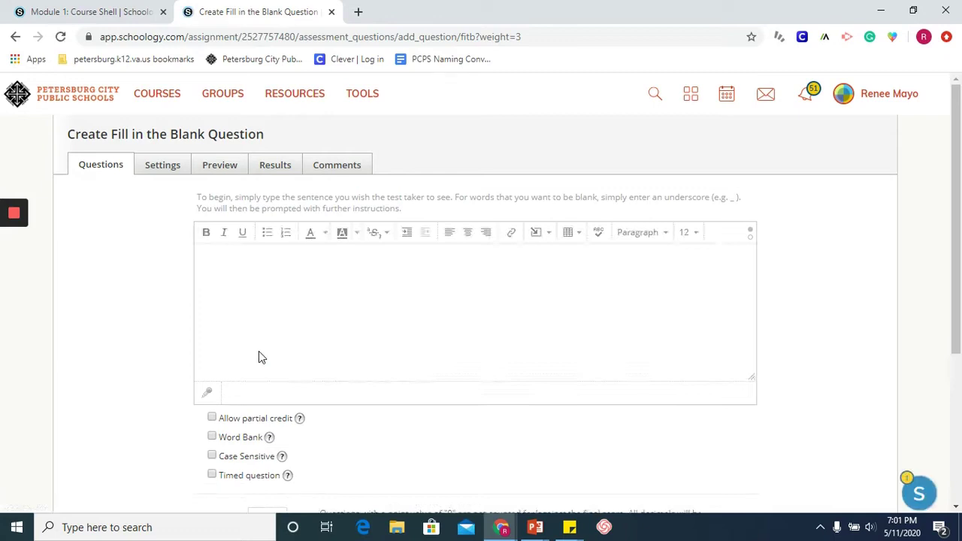
left_click(261, 306)
type("A car ha")
key("BackSpace")
type("has a set of")
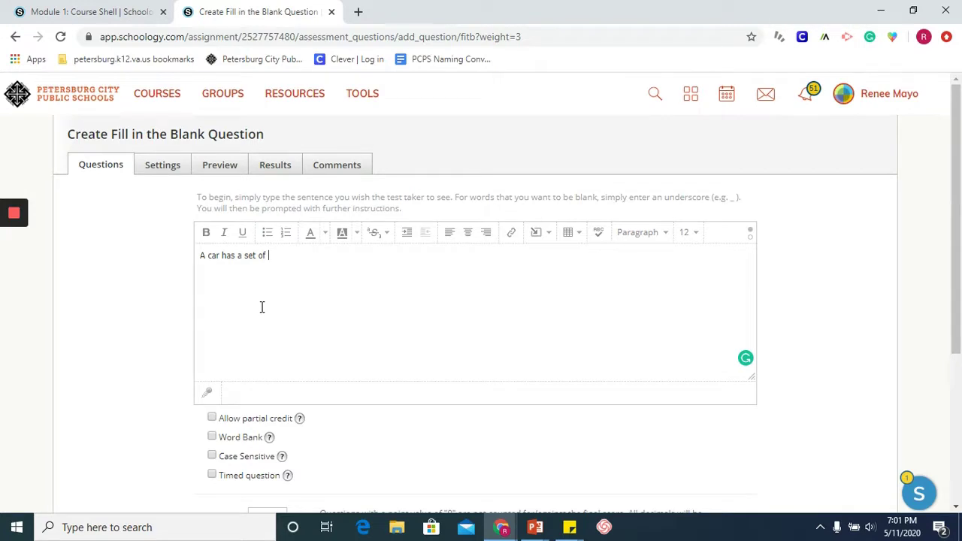
type(" _.")
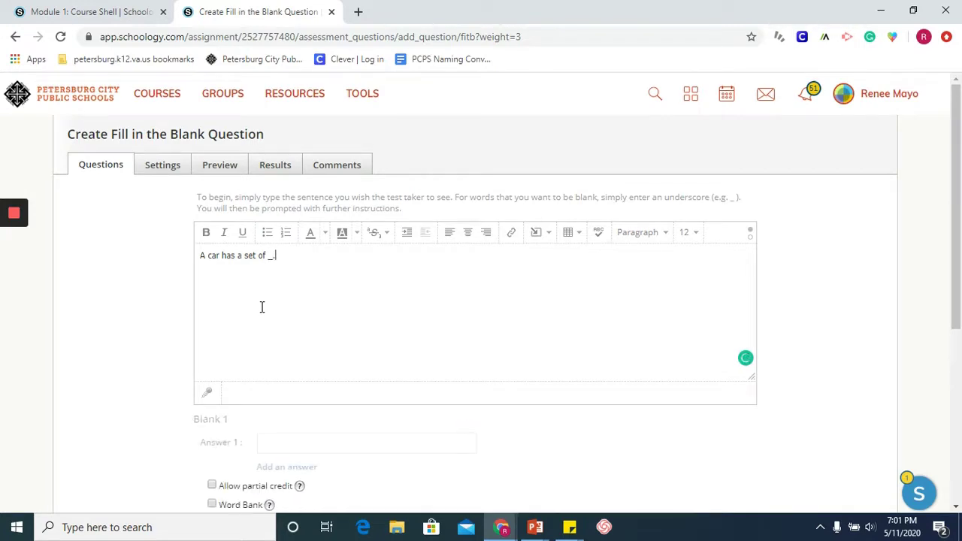
scroll(369, 290, "down", 1)
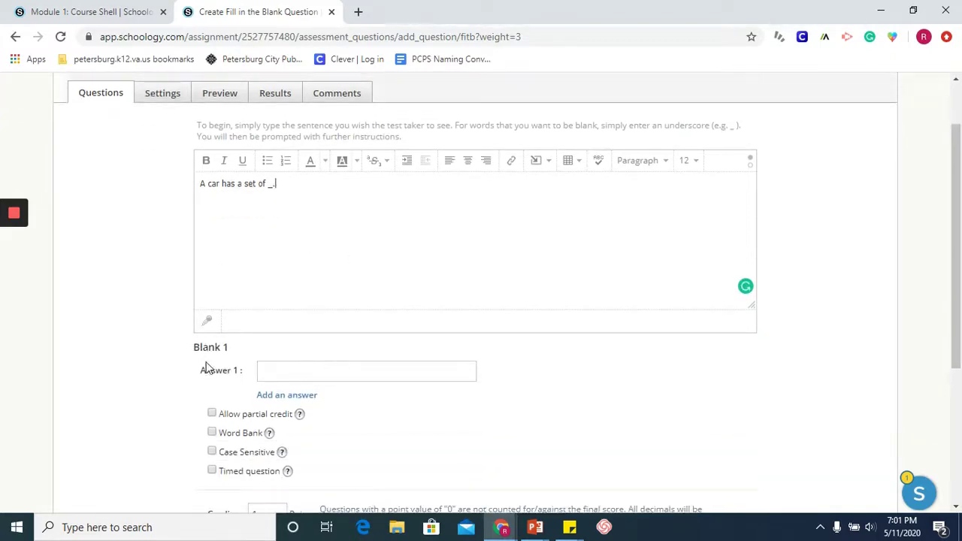
- Accept 'tires' and 'wheels' as correct answers for Blank 1
left_click(270, 371)
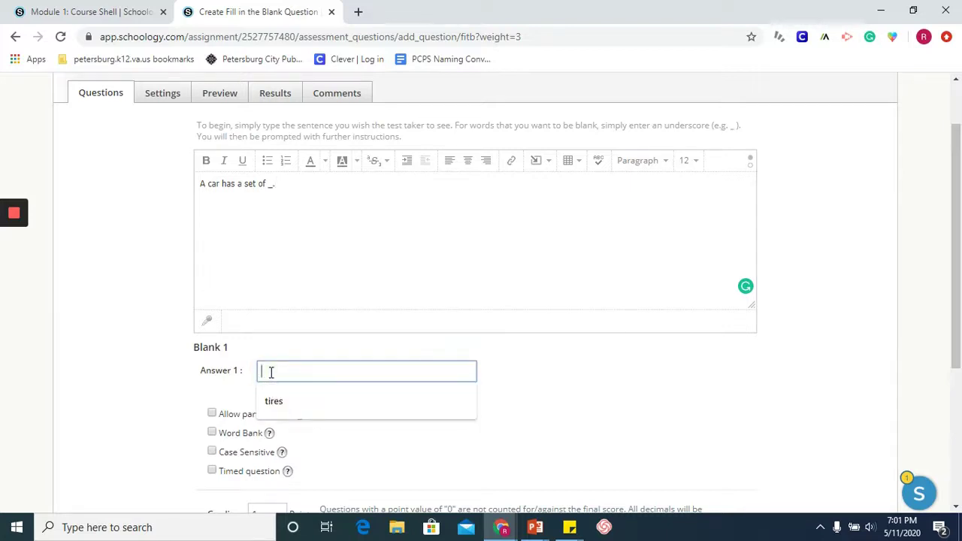
left_click(275, 400)
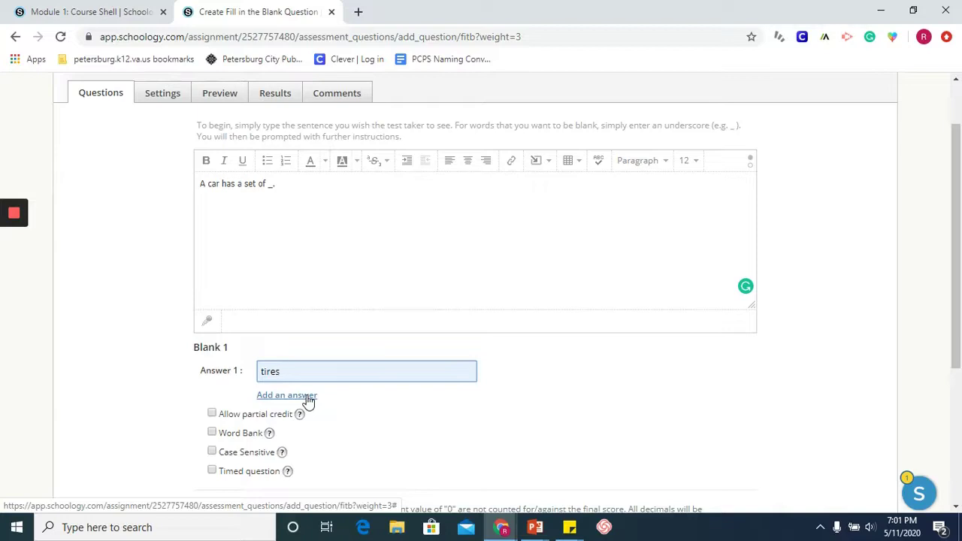
left_click(309, 396)
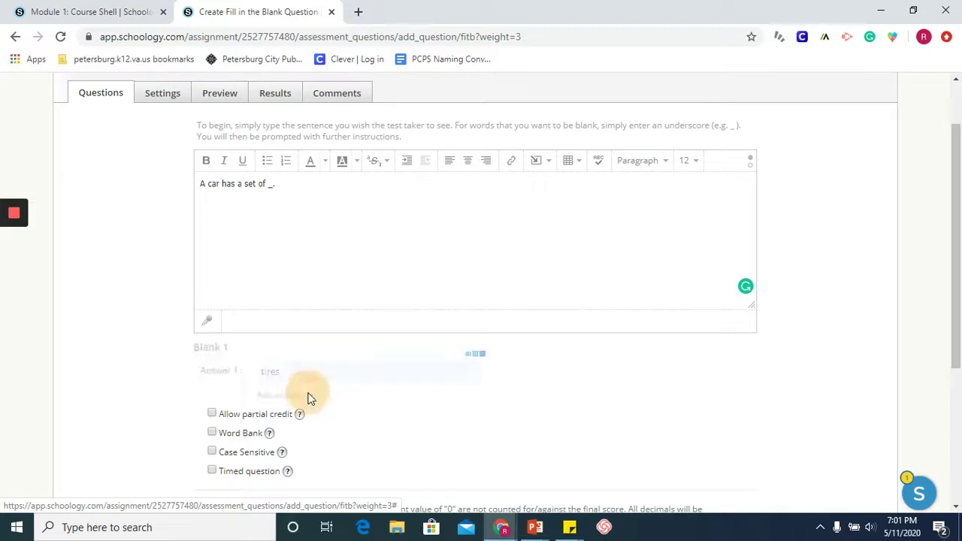
left_click(297, 397)
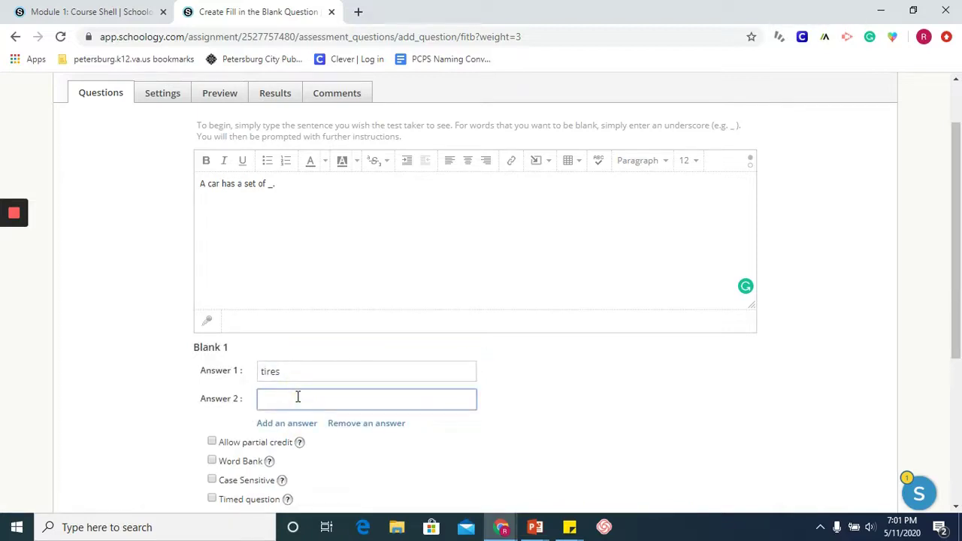
type("wheels")
- Leave Word Bank off and save the fill-in-the-blank question as question 3
left_click(212, 462)
scroll(316, 445, "down", 1)
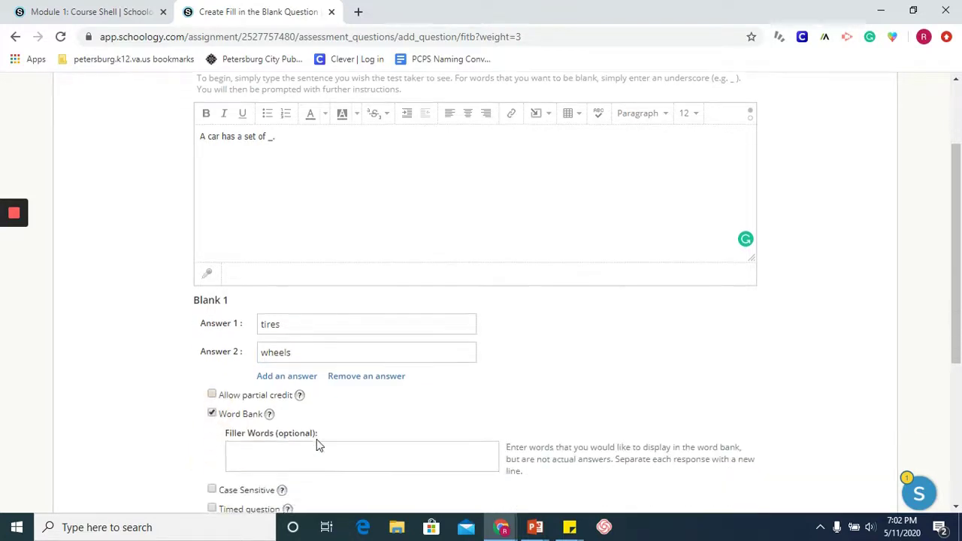
left_click(212, 401)
scroll(303, 415, "down", 1)
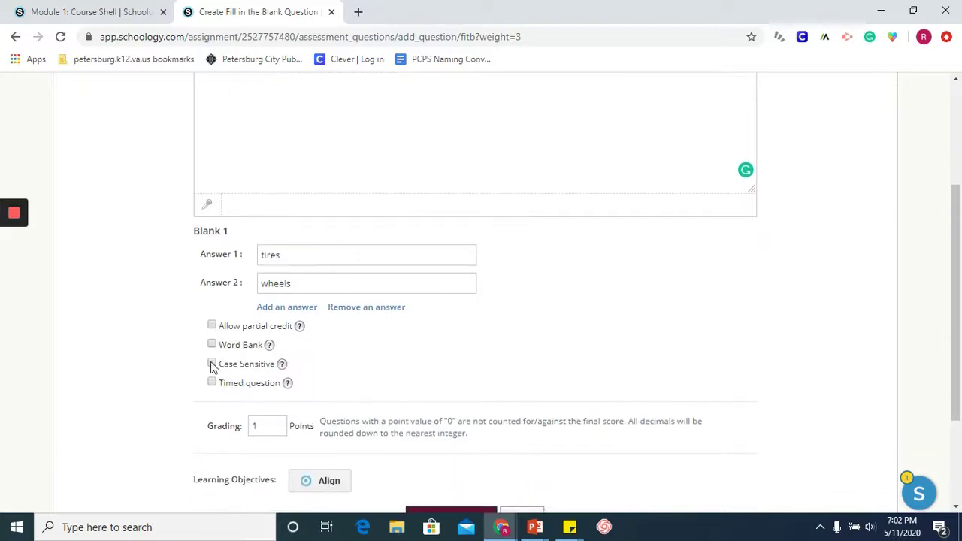
scroll(399, 446, "down", 1)
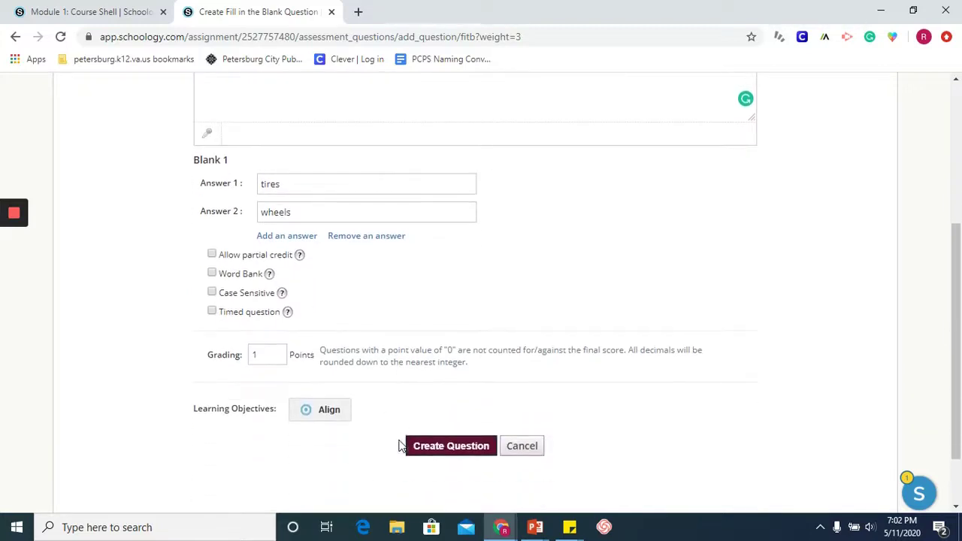
left_click(448, 442)
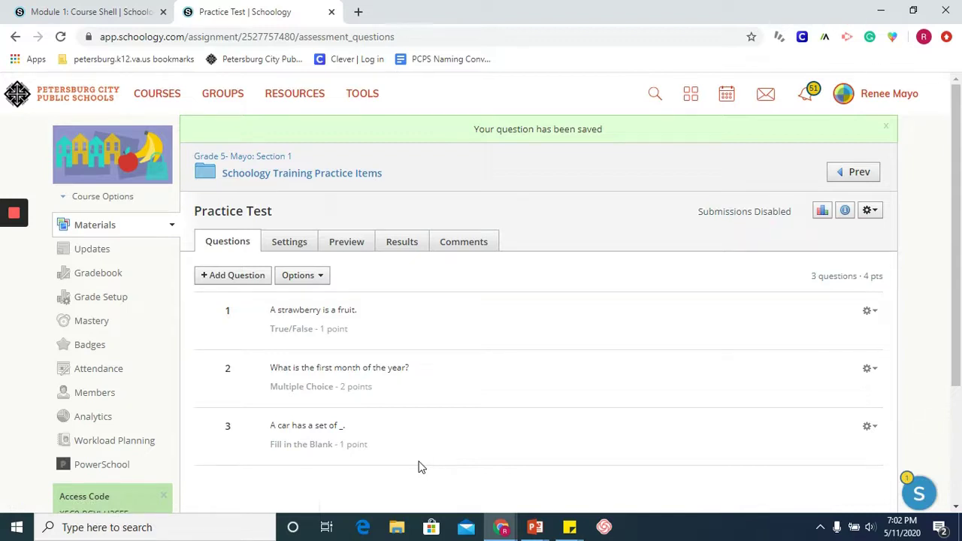
- Add a Short-Answer/Essay question with the prompt 'Write your response below.'
left_click(252, 283)
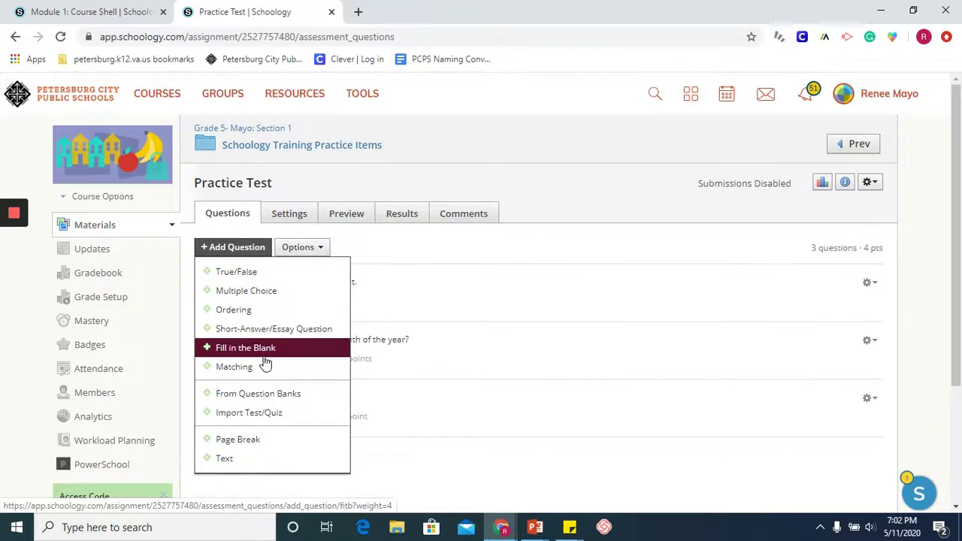
left_click(265, 335)
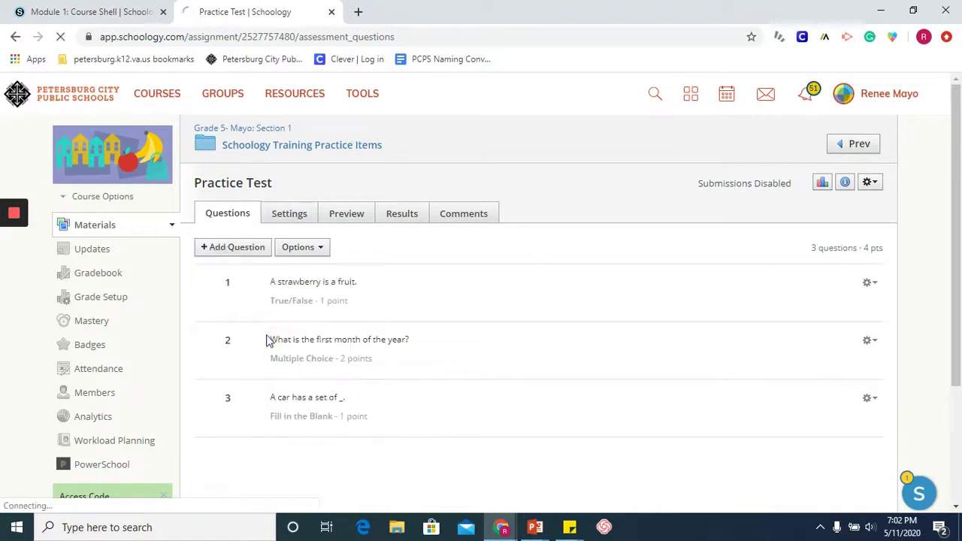
left_click(278, 239)
type("Write your response")
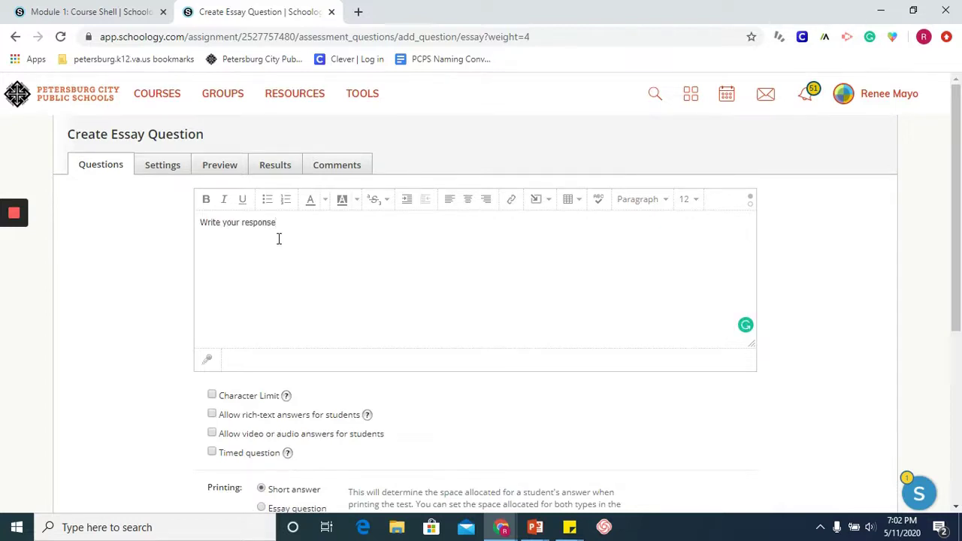
type(" below.")
scroll(278, 238, "down", 2)
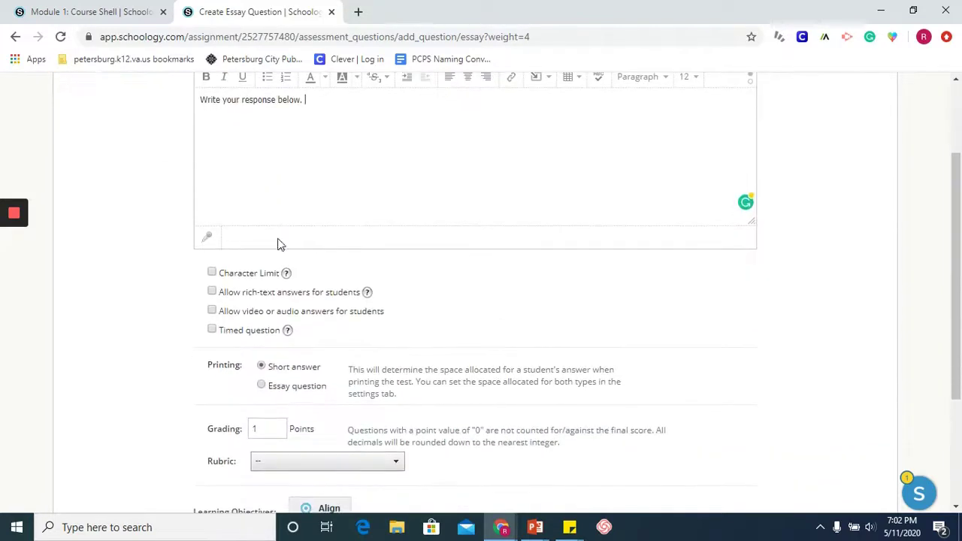
- Keep the character limit off and allow video or audio answers for the essay question
left_click(213, 273)
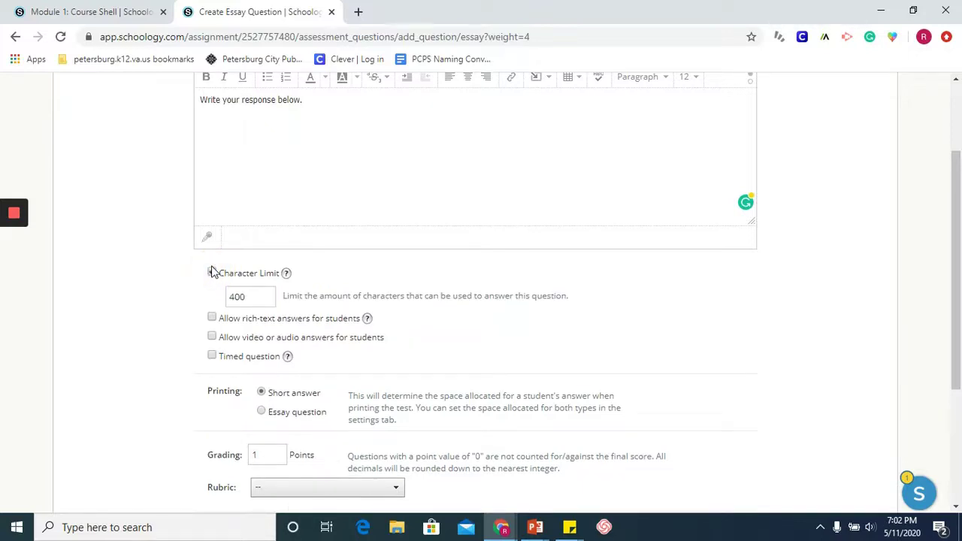
left_click(212, 272)
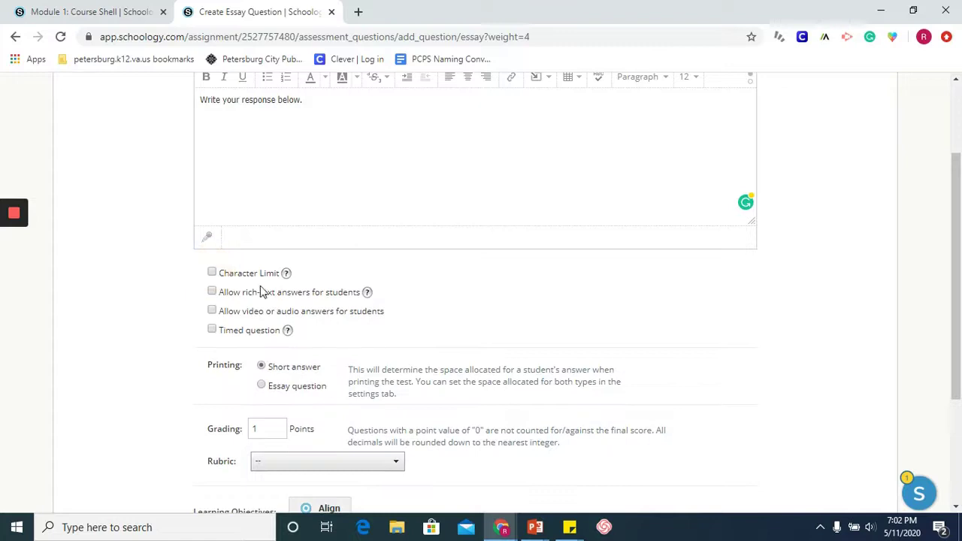
left_click(212, 312)
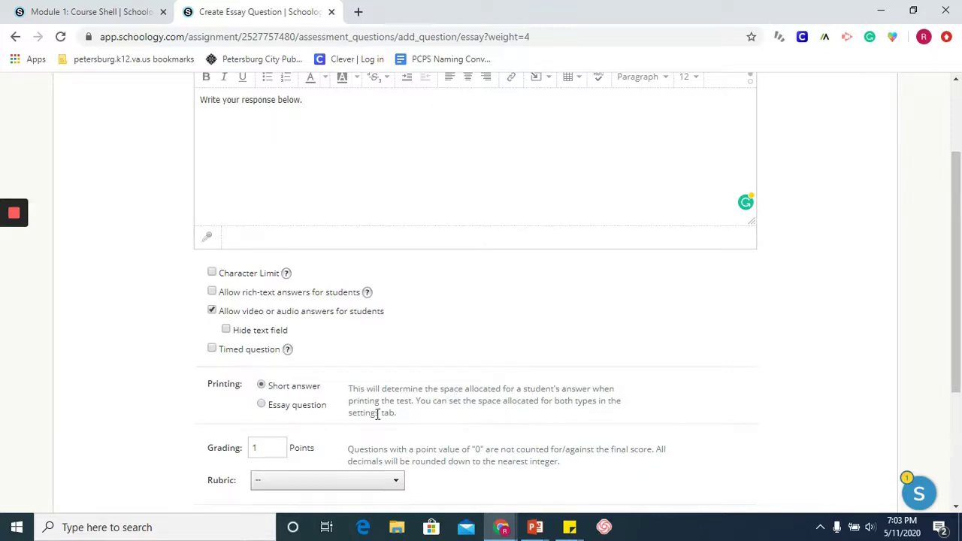
- Save the essay question with no rubric, making the test 4 questions worth 5 pts
scroll(378, 415, "down", 1)
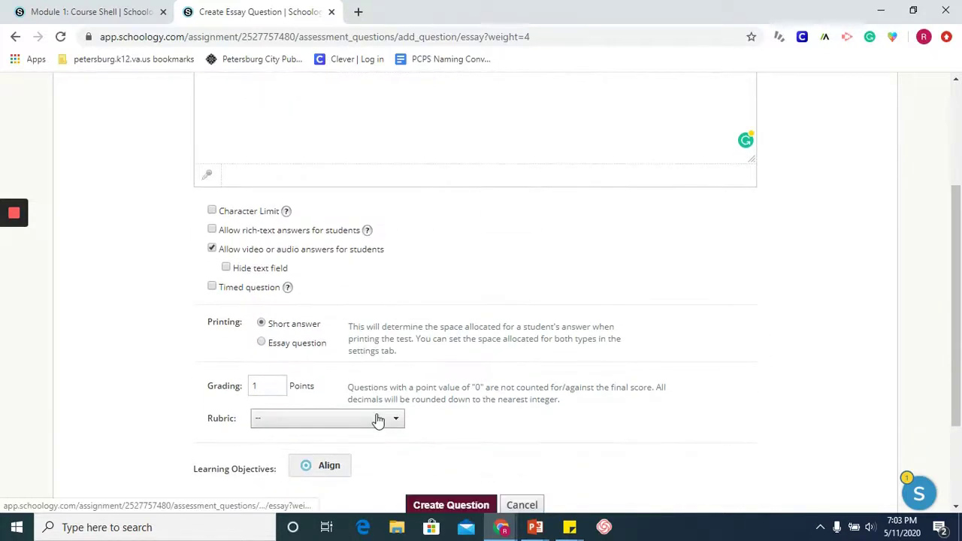
scroll(378, 422, "down", 1)
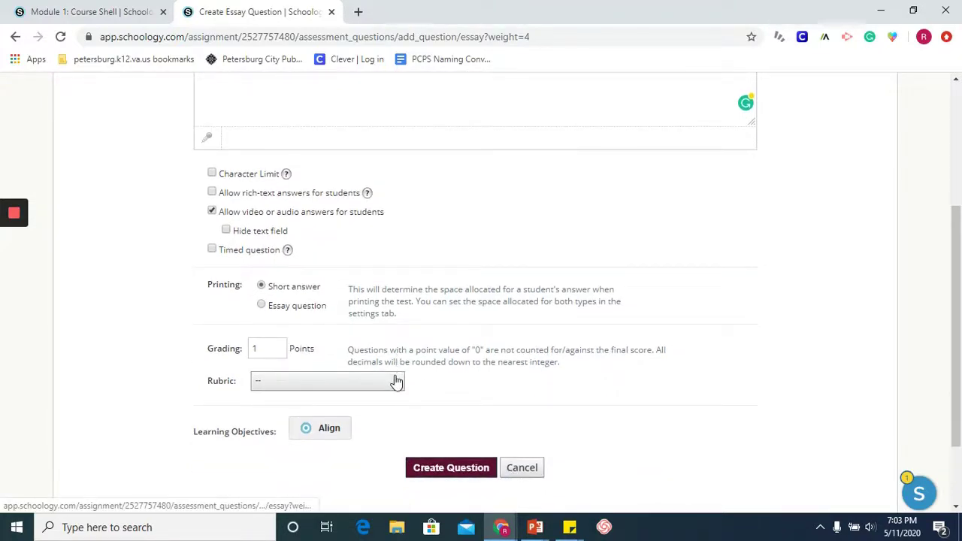
scroll(422, 297, "up", 2)
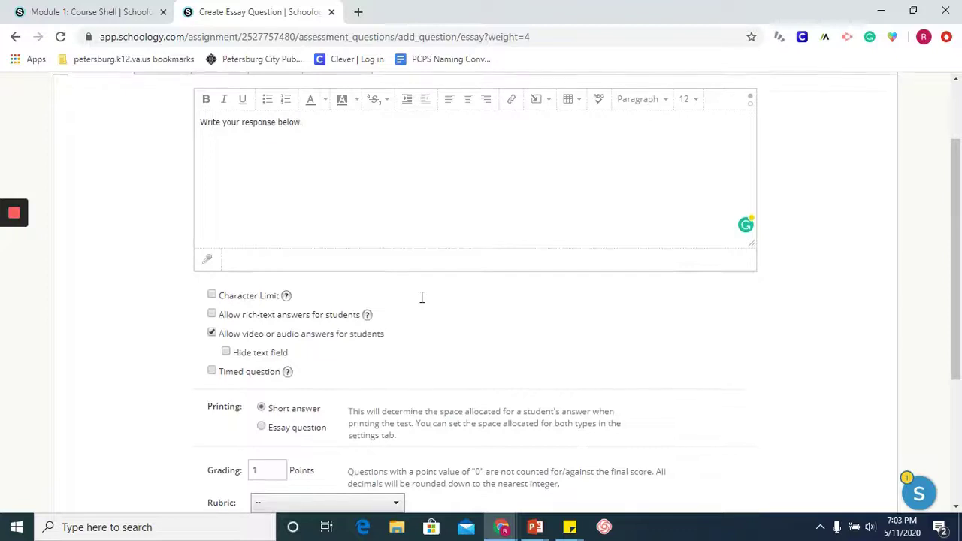
scroll(422, 297, "down", 2)
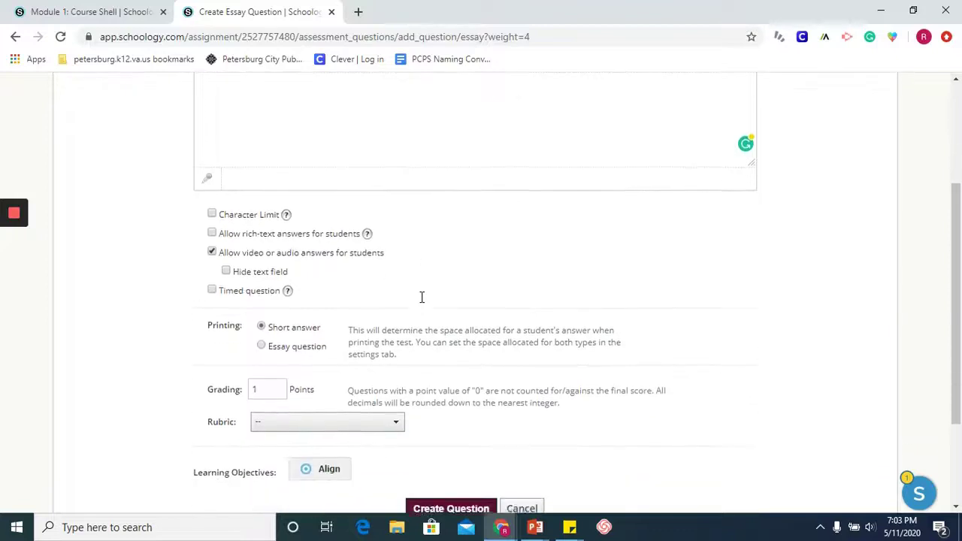
left_click(397, 420)
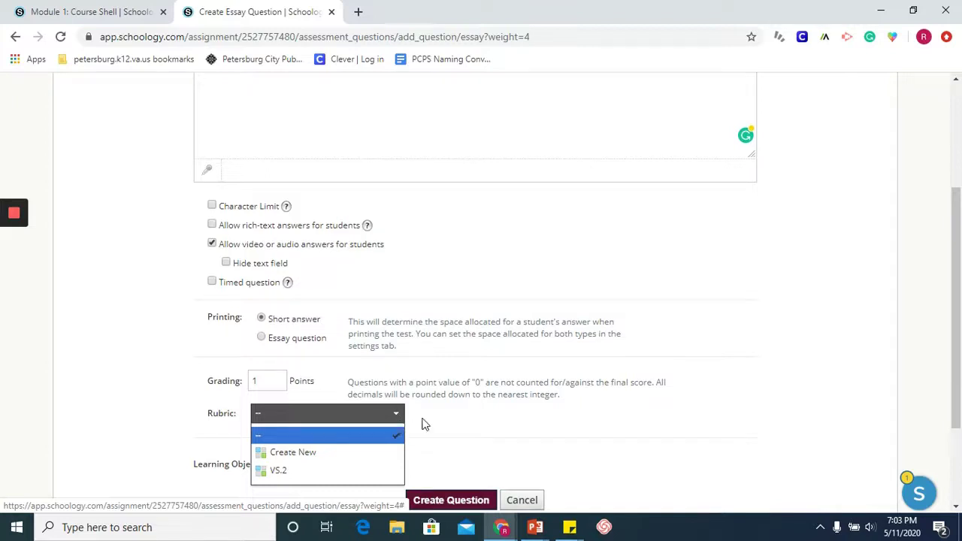
left_click(422, 425)
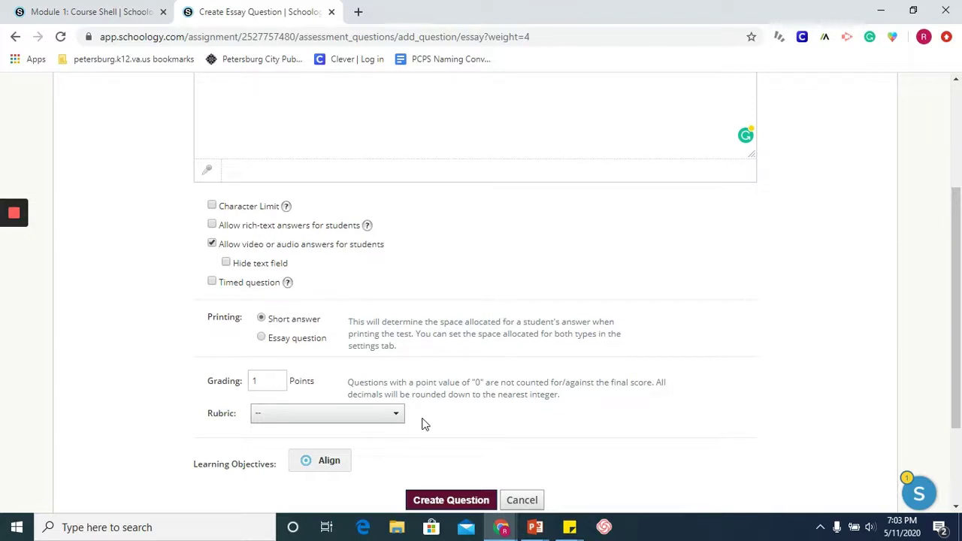
left_click(454, 500)
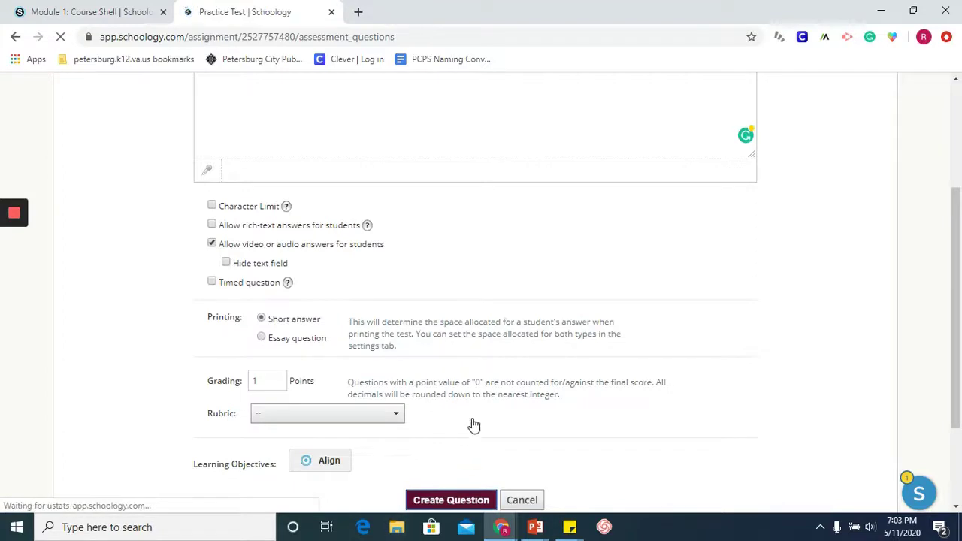
scroll(472, 425, "down", 1)
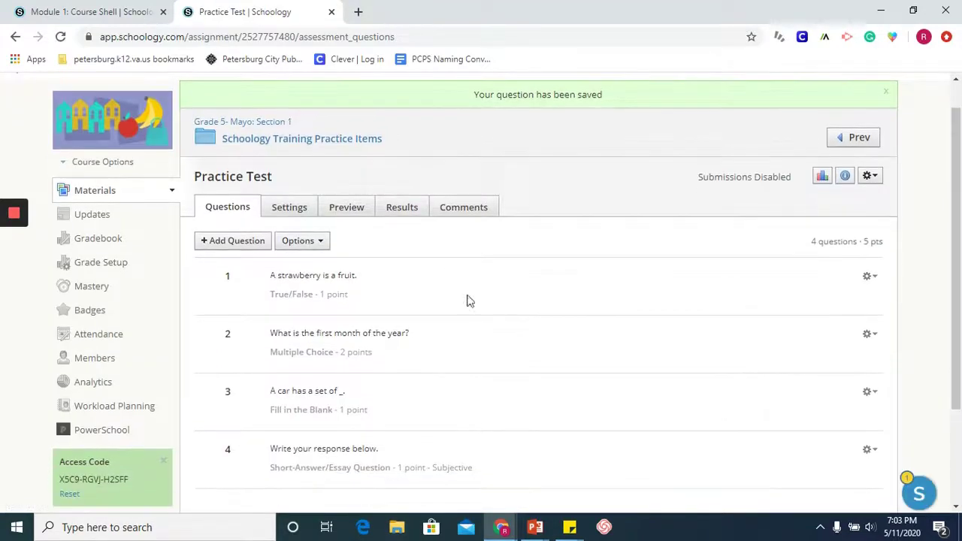
left_click(290, 212)
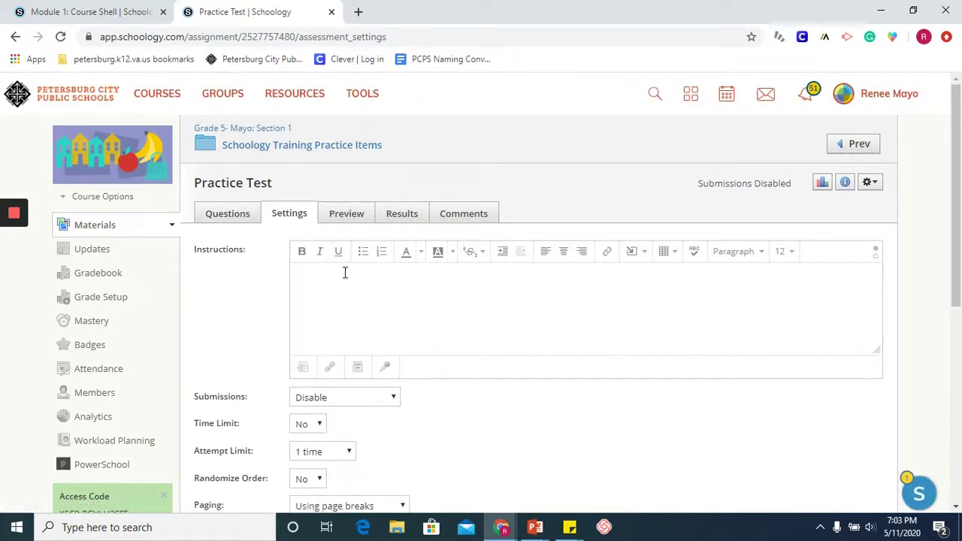
scroll(345, 273, "down", 3)
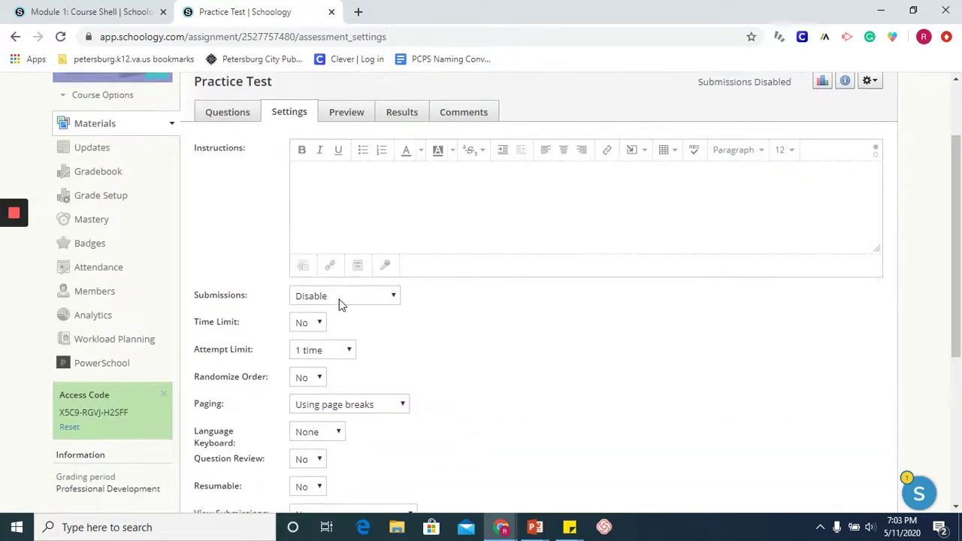
left_click(340, 300)
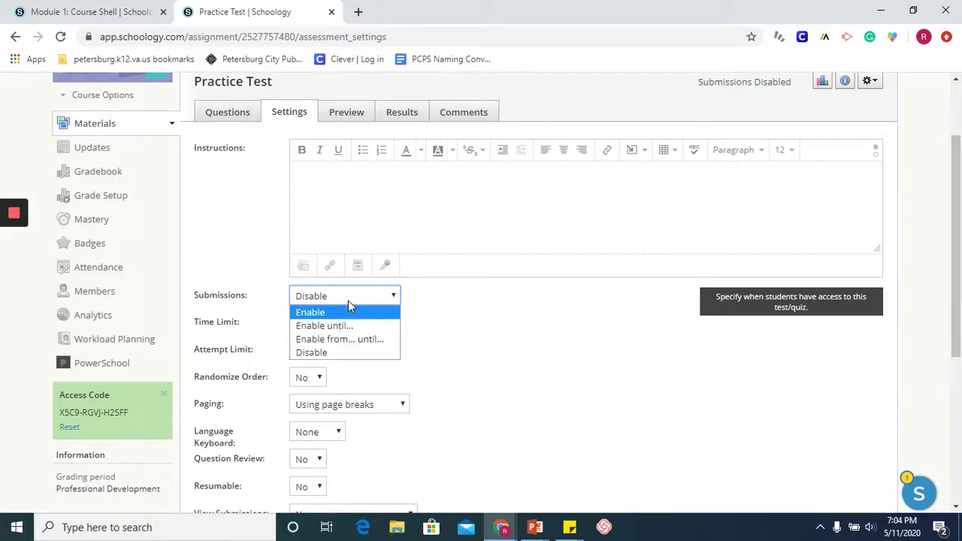
left_click(348, 300)
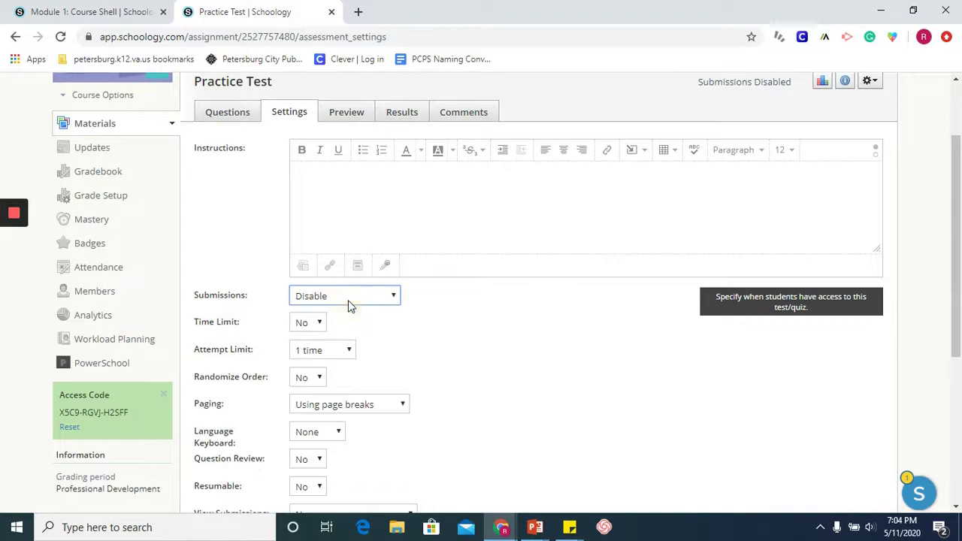
scroll(472, 384, "down", 2)
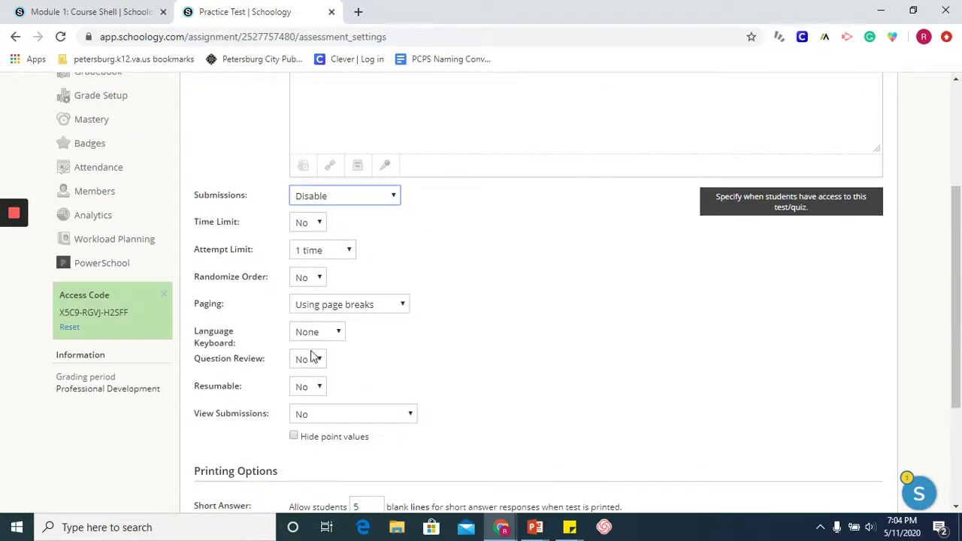
left_click(310, 392)
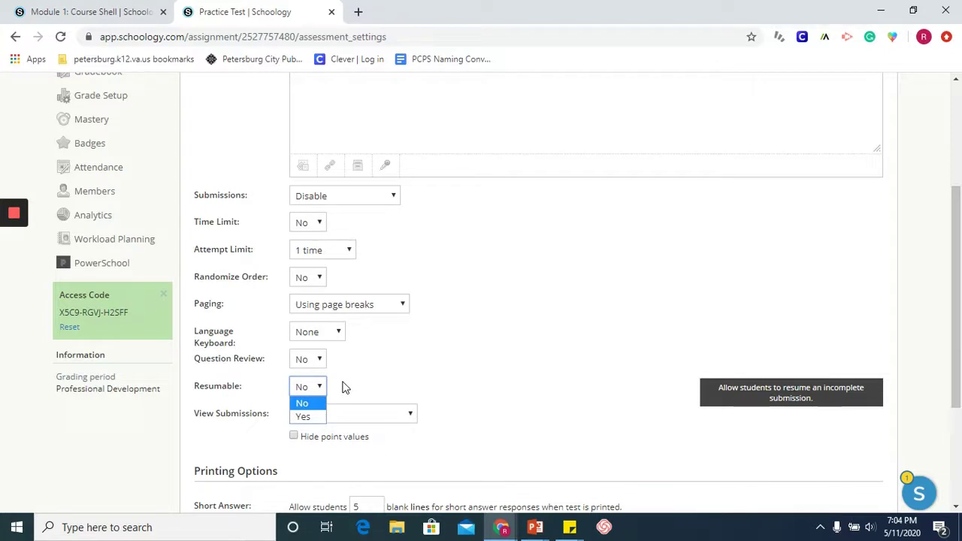
left_click(318, 388)
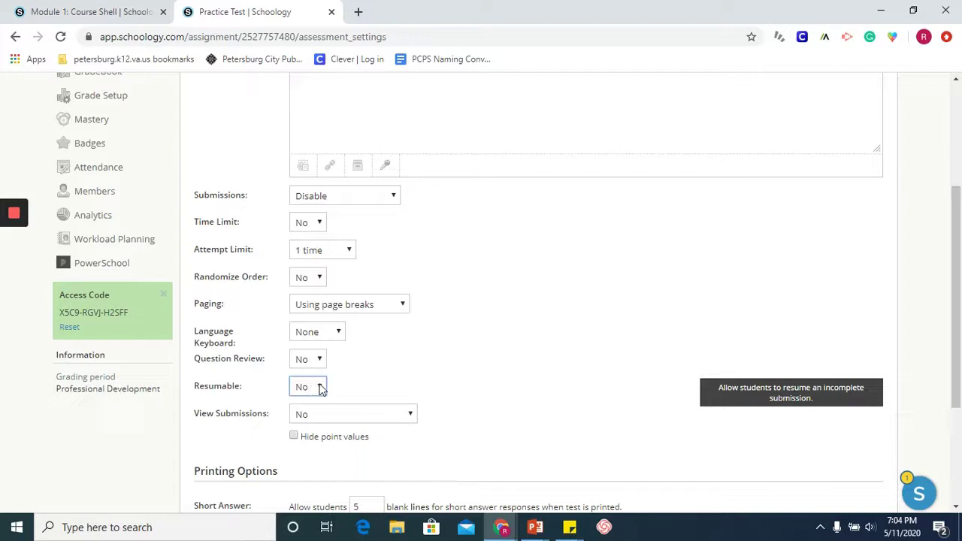
right_click(319, 388)
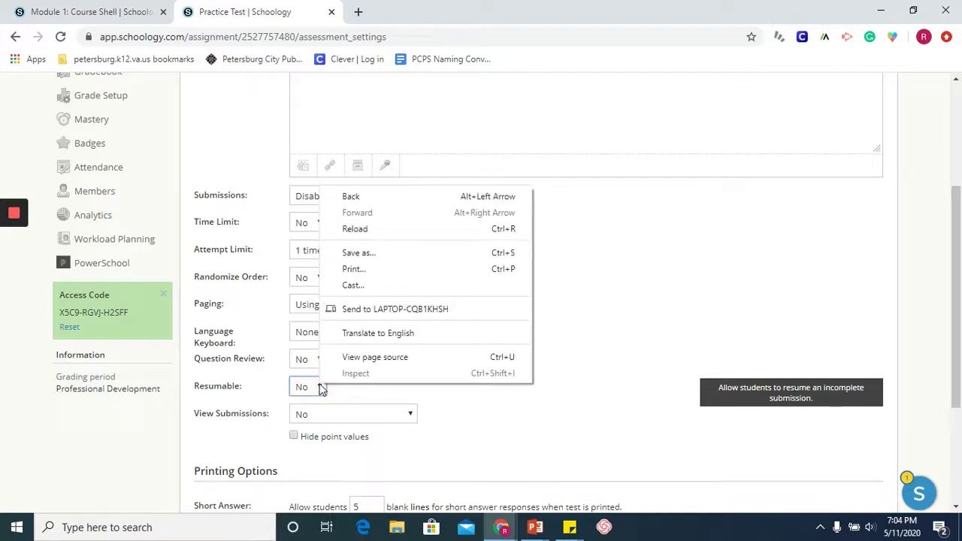
left_click(304, 391)
left_click(304, 389)
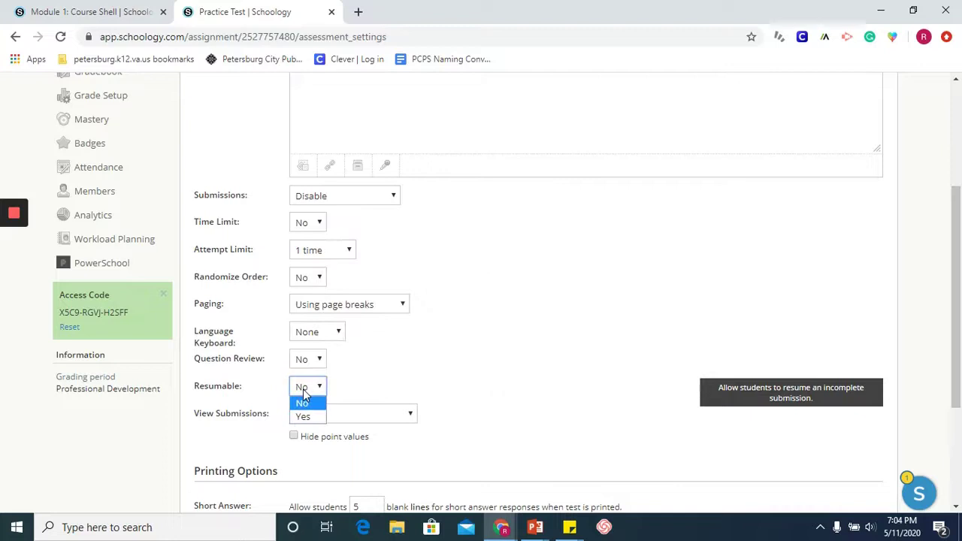
left_click(300, 404)
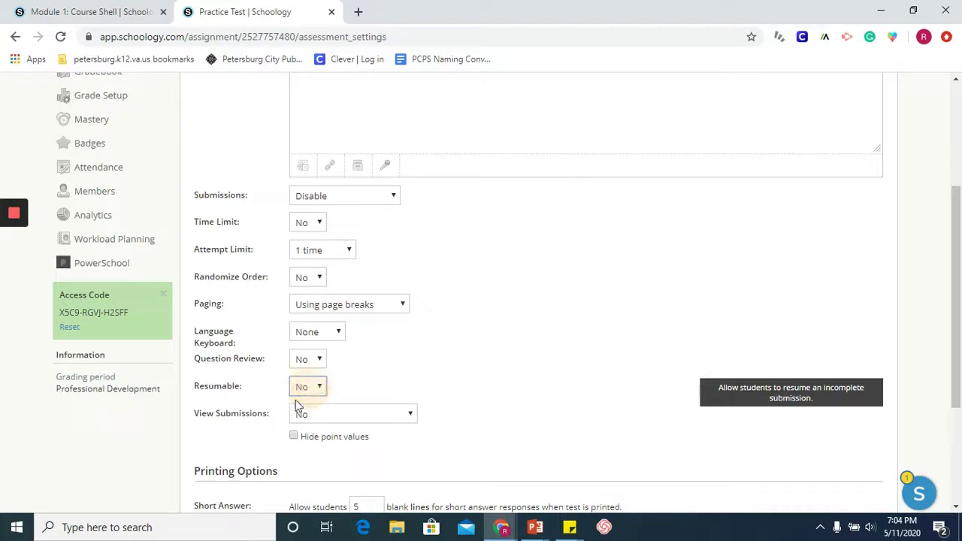
left_click(359, 420)
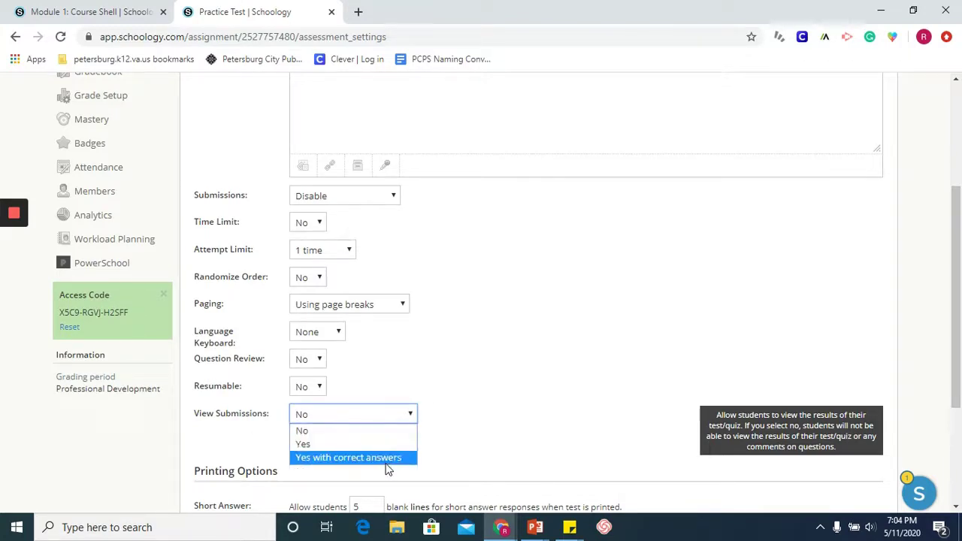
left_click(443, 445)
scroll(402, 469, "down", 3)
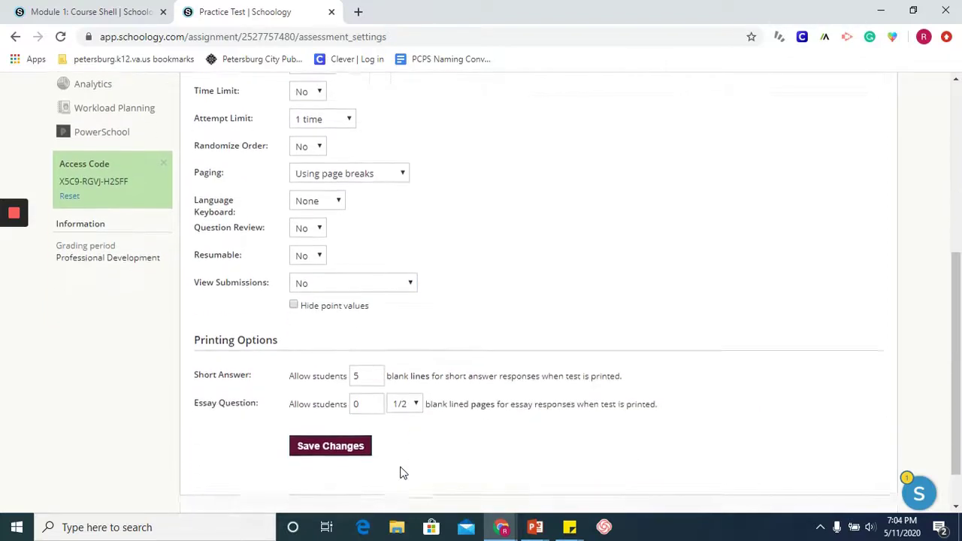
scroll(528, 253, "up", 3)
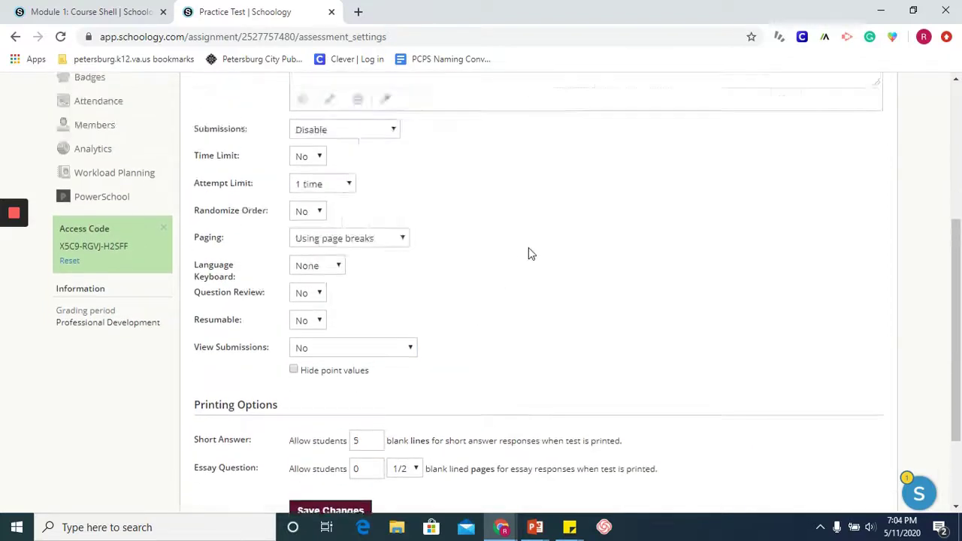
- Start a preview attempt of the Practice Test and scroll through all four questions
left_click(347, 127)
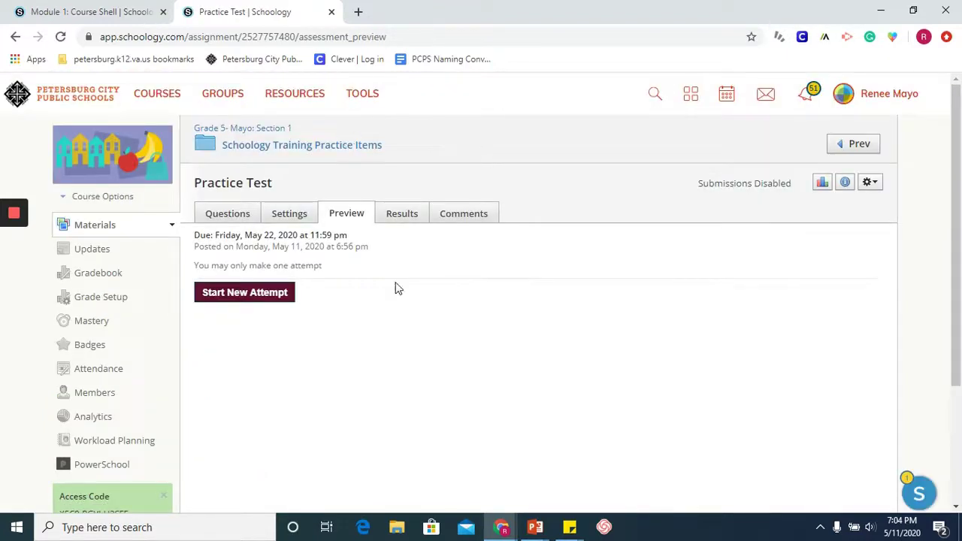
left_click(274, 293)
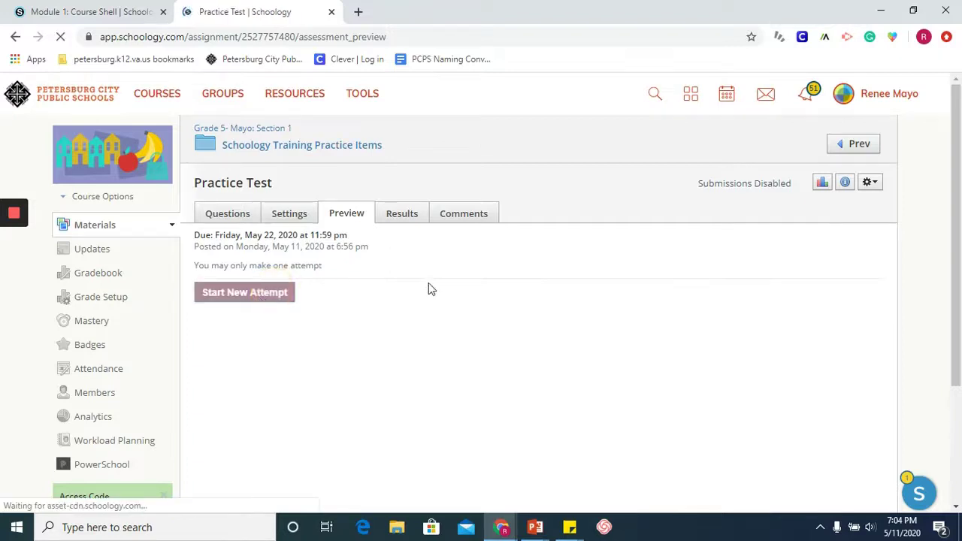
scroll(545, 329, "down", 1)
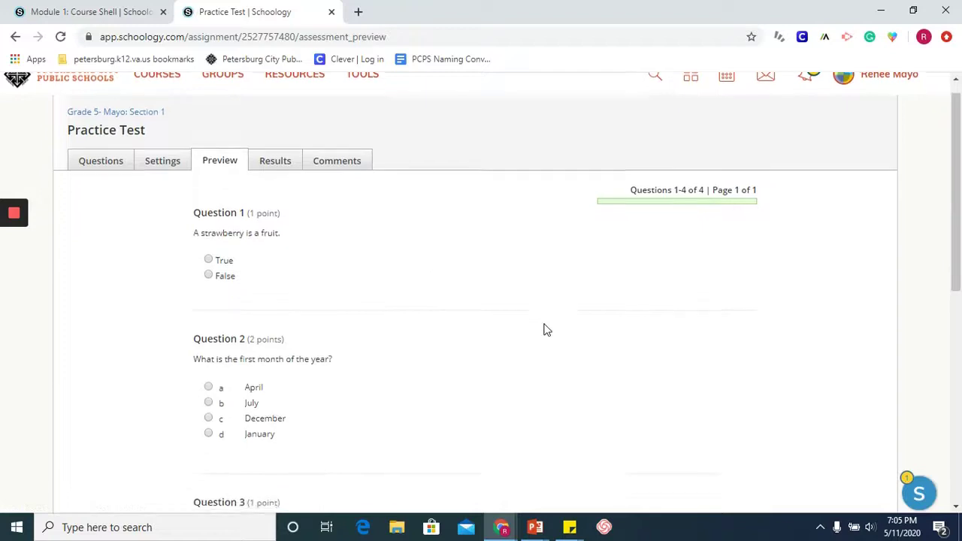
scroll(545, 329, "down", 1)
scroll(545, 329, "up", 3)
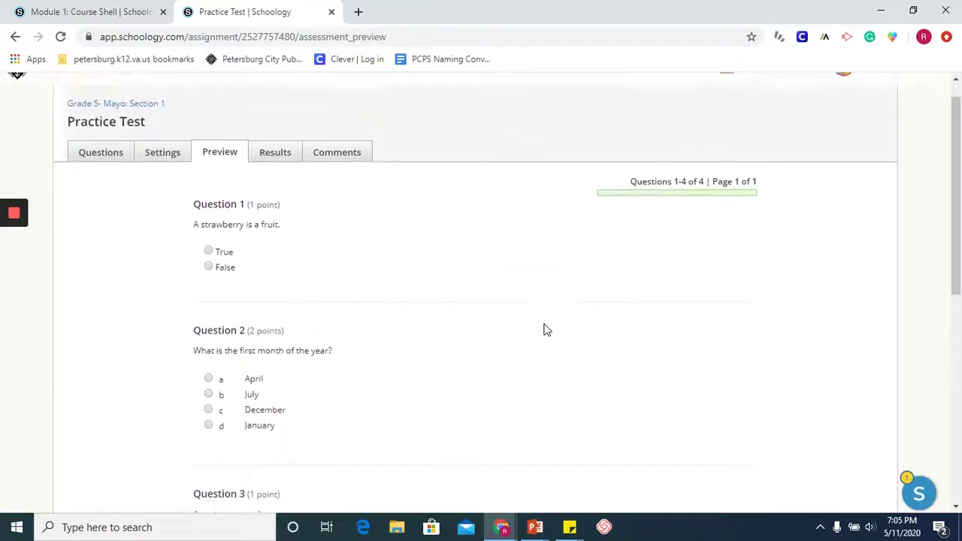
scroll(547, 330, "down", 2)
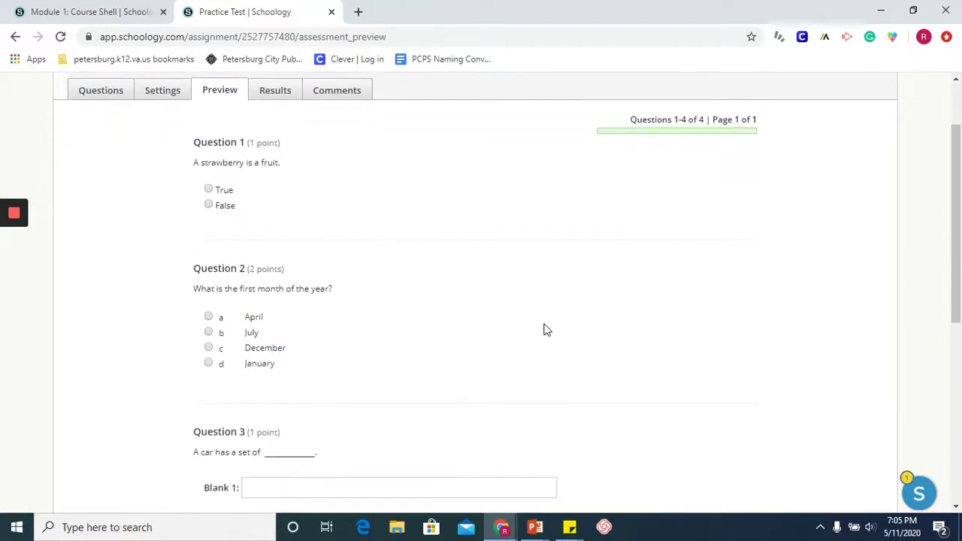
scroll(547, 329, "down", 1)
scroll(546, 329, "up", 1)
scroll(546, 329, "down", 4)
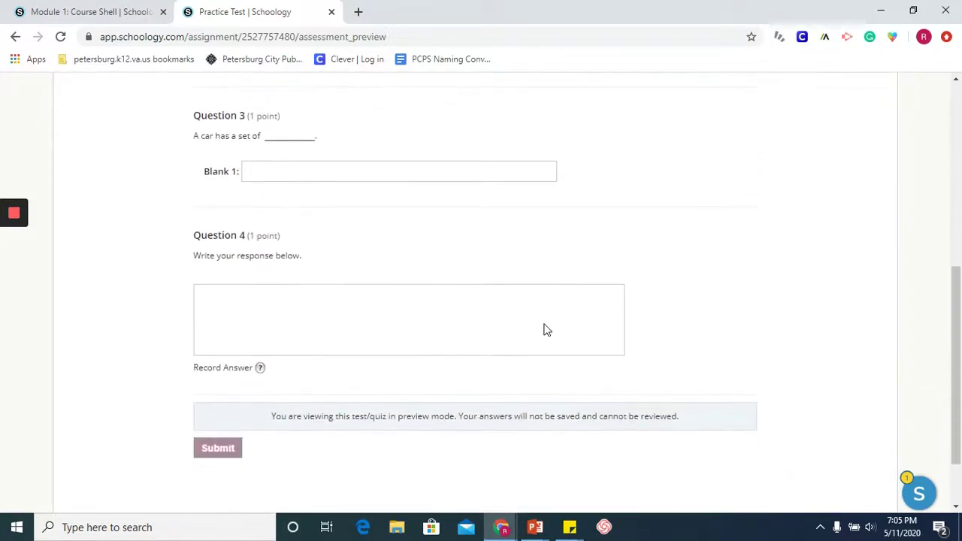
scroll(545, 329, "up", 5)
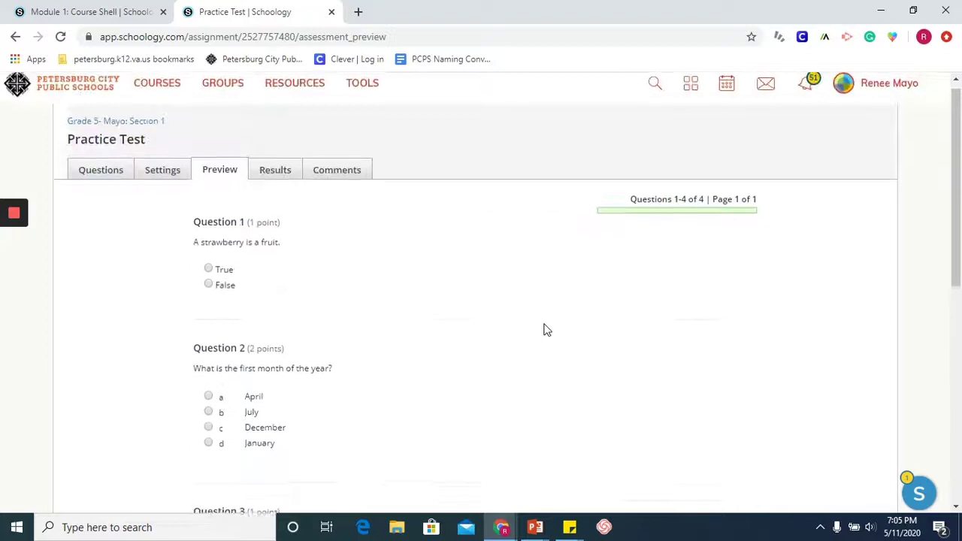
left_click(275, 174)
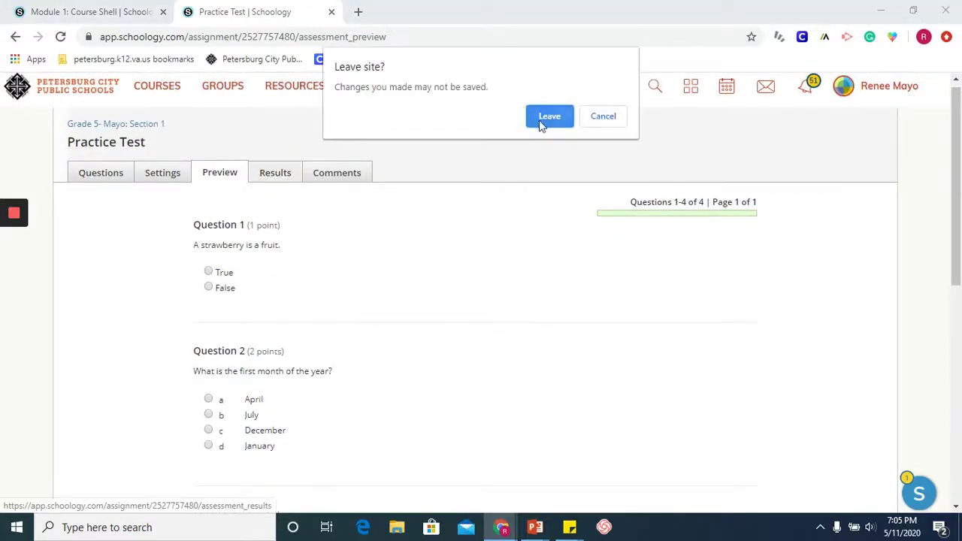
- Leave the preview, check the empty Comments page, then return to the Questions list
left_click(543, 120)
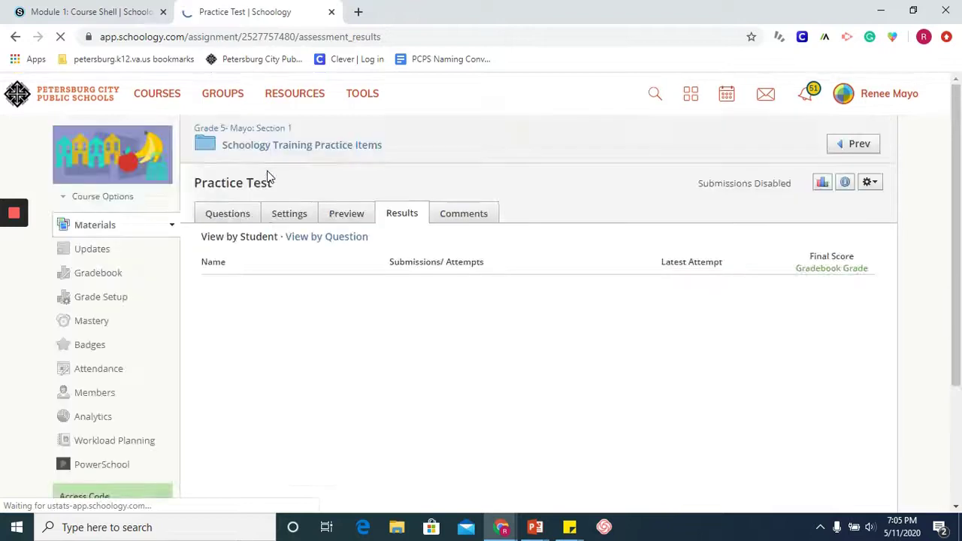
left_click(467, 214)
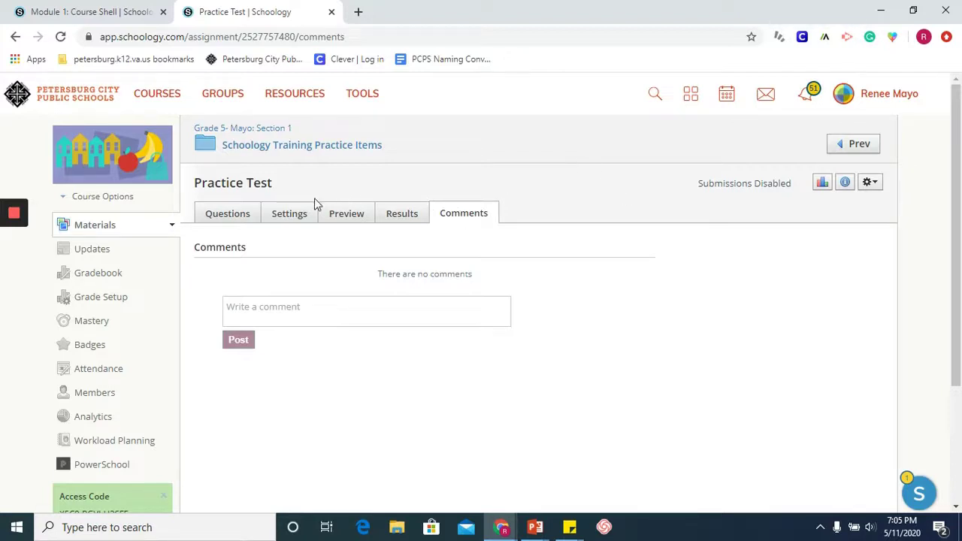
left_click(230, 213)
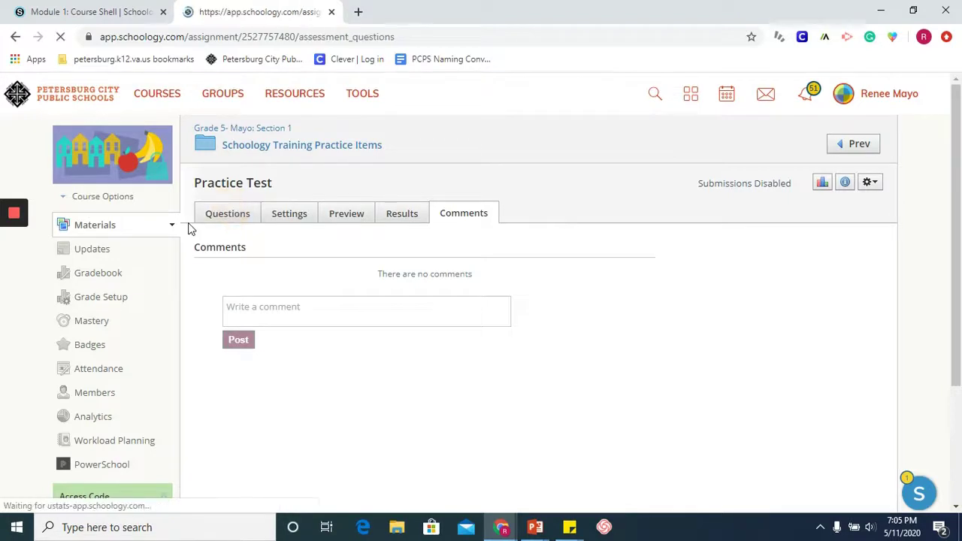